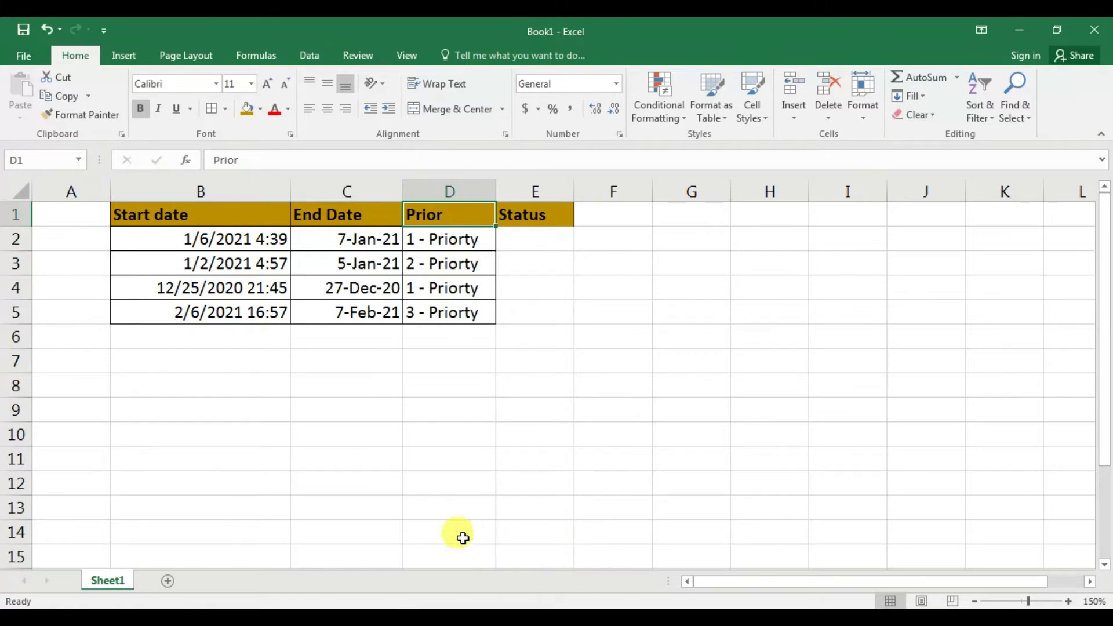
left_click(169, 223)
left_click(308, 216)
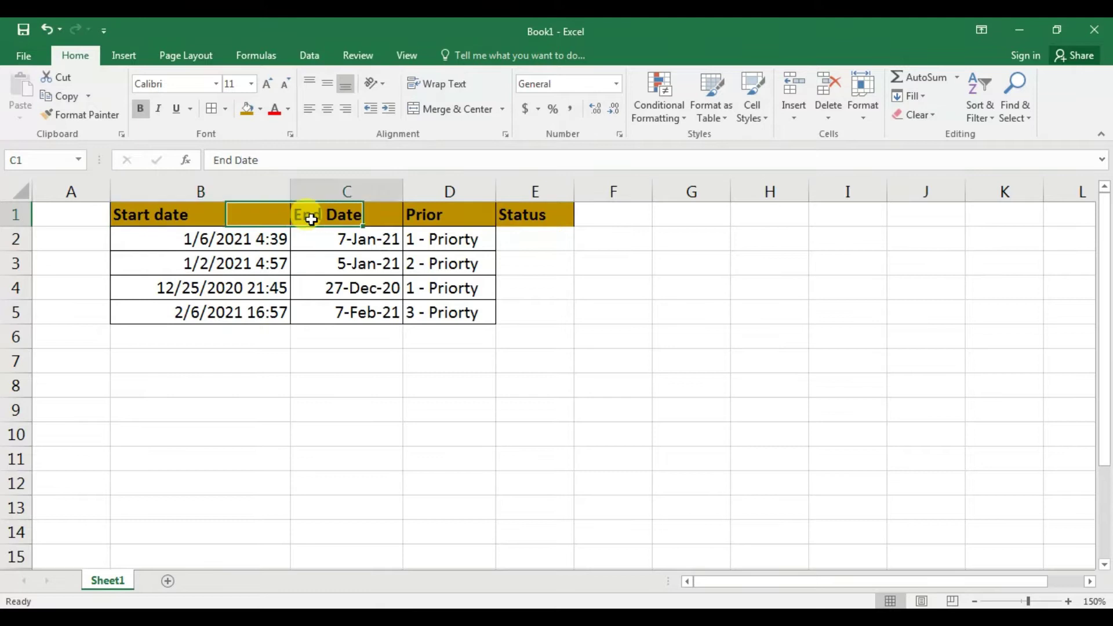
left_click(430, 217)
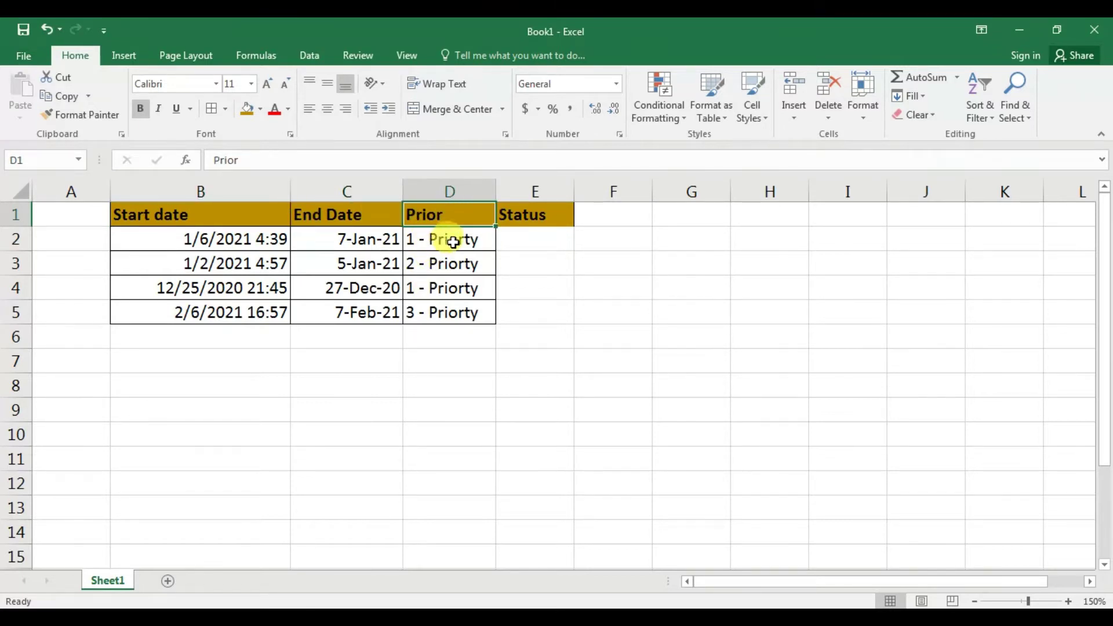
left_click(567, 233)
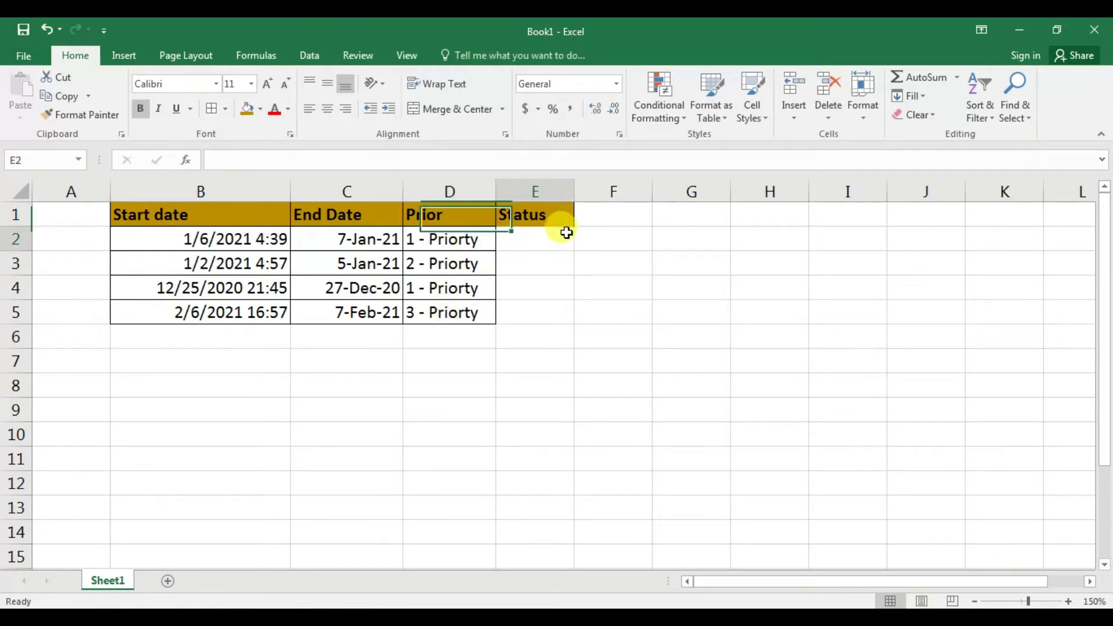
Enter the sample texts "met" in G2 and "not met" in G3
left_click(709, 247)
type("met")
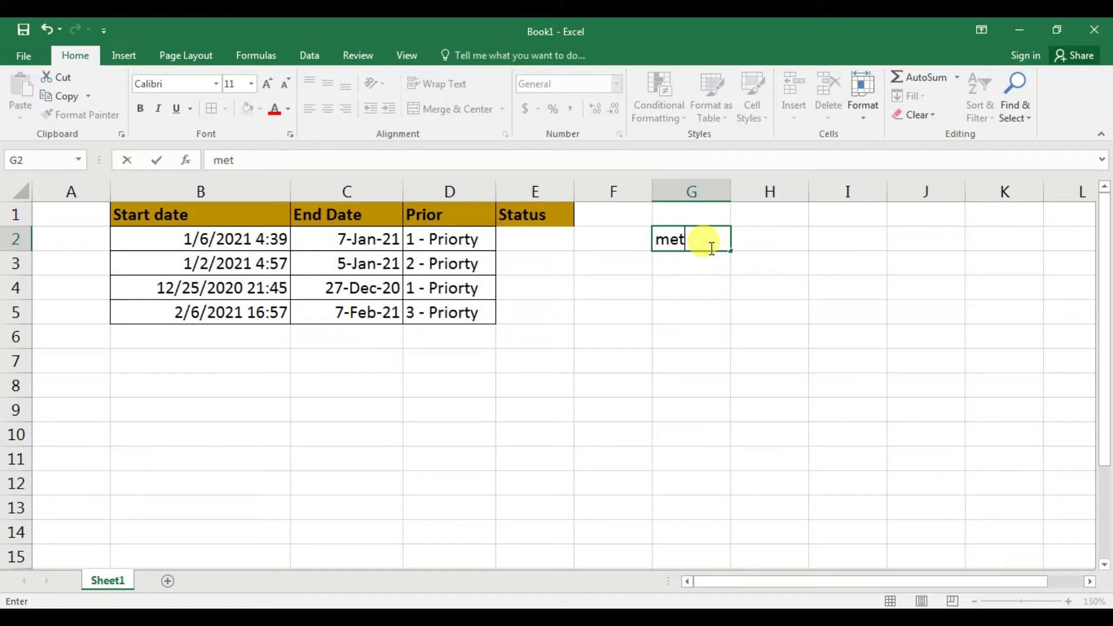
key("Return")
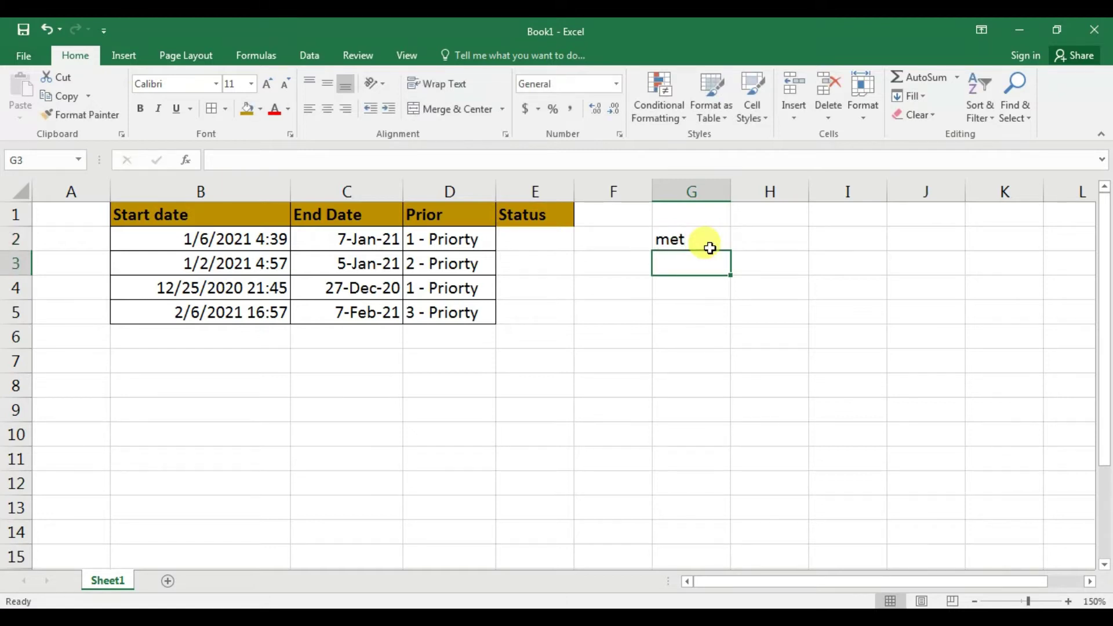
type("not met")
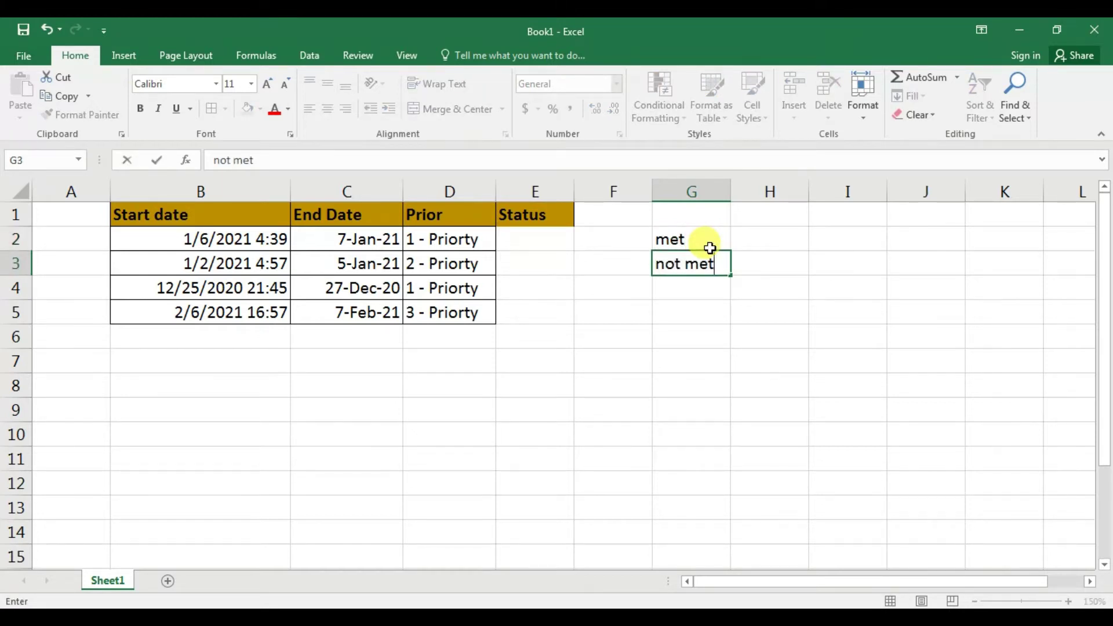
key("Return")
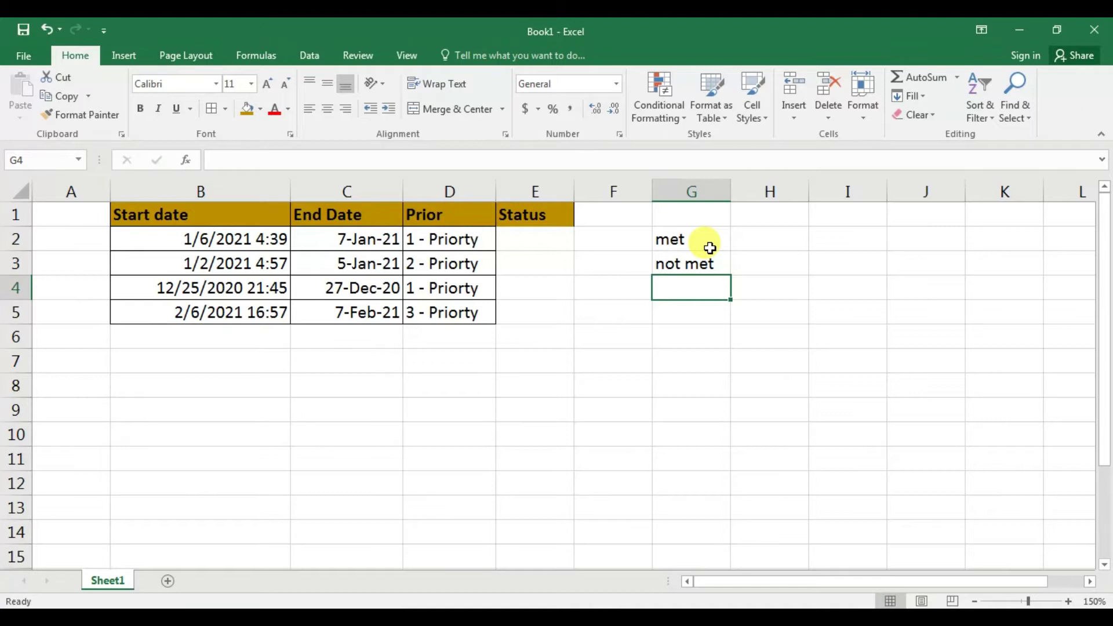
Enter the formula =C2-B2 in E2 to subtract the start date from the end date
key("Up")
key("Left")
key("Left")
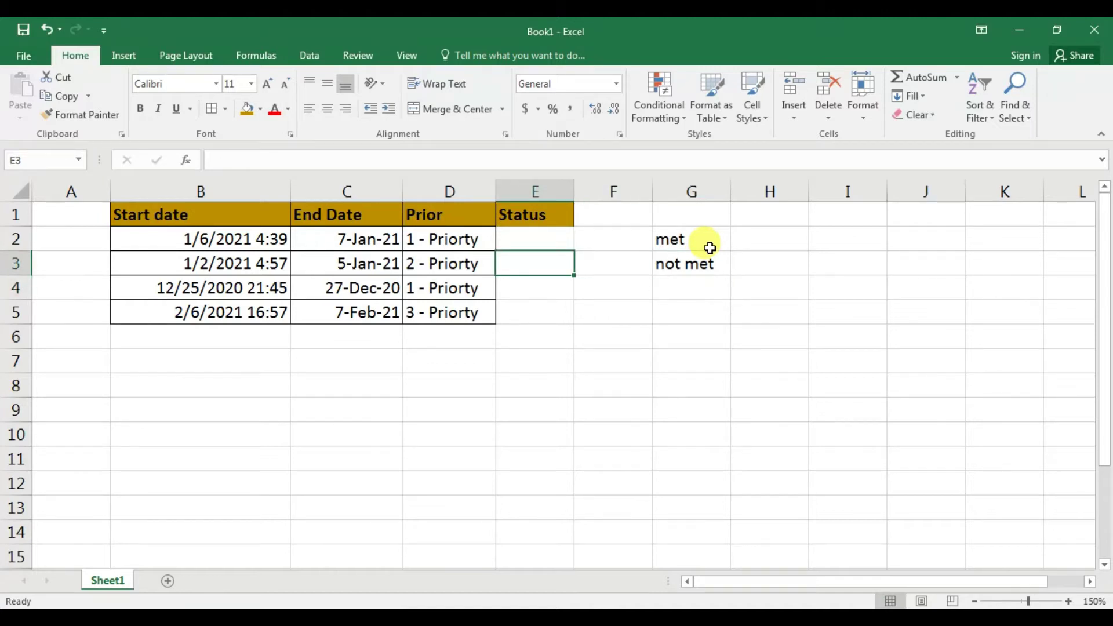
key("Up")
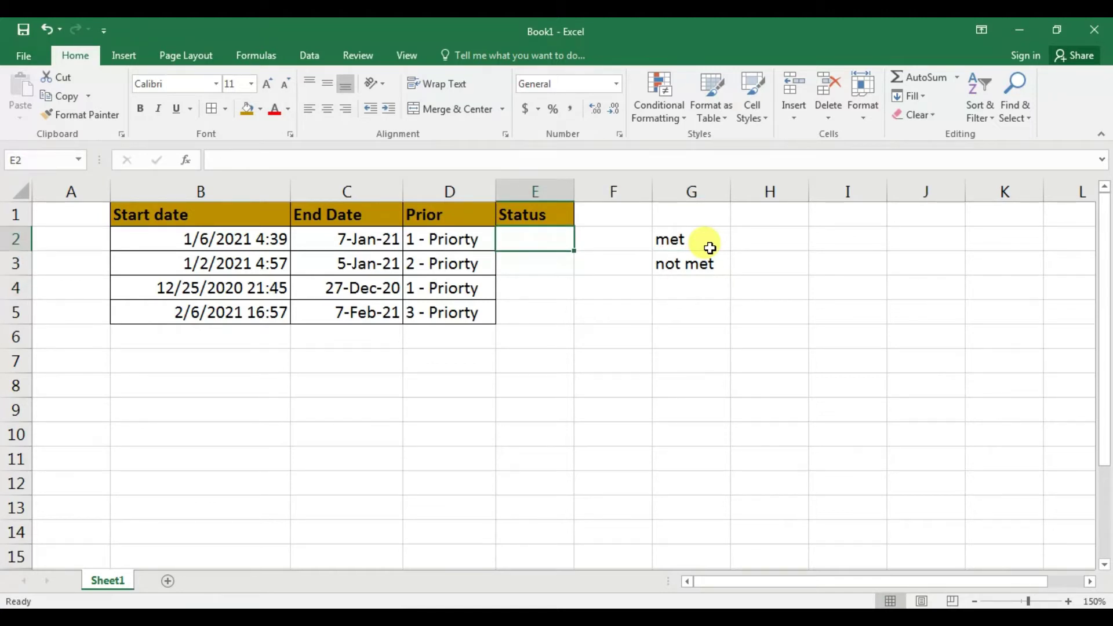
type("=")
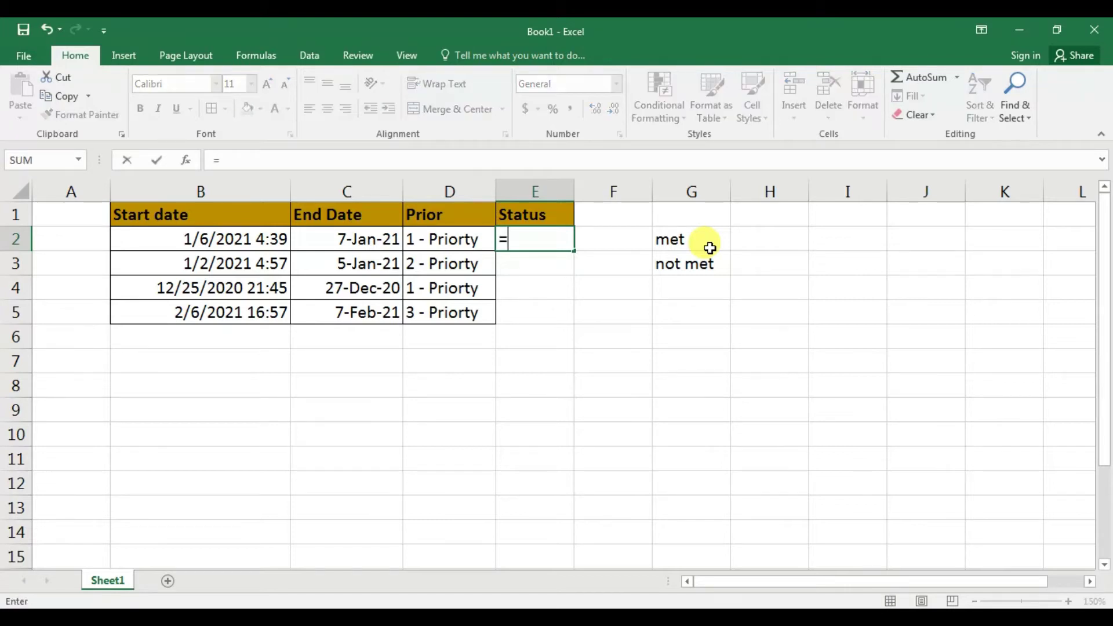
key("Left")
key("Left")
type("-")
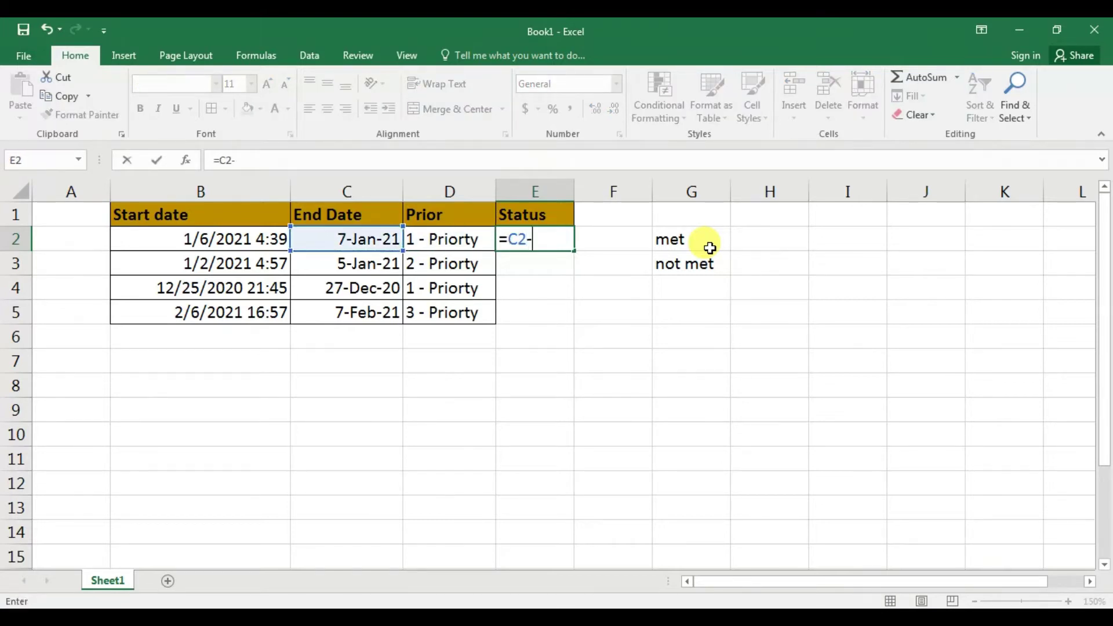
key("Left")
key("Left")
key("Left")
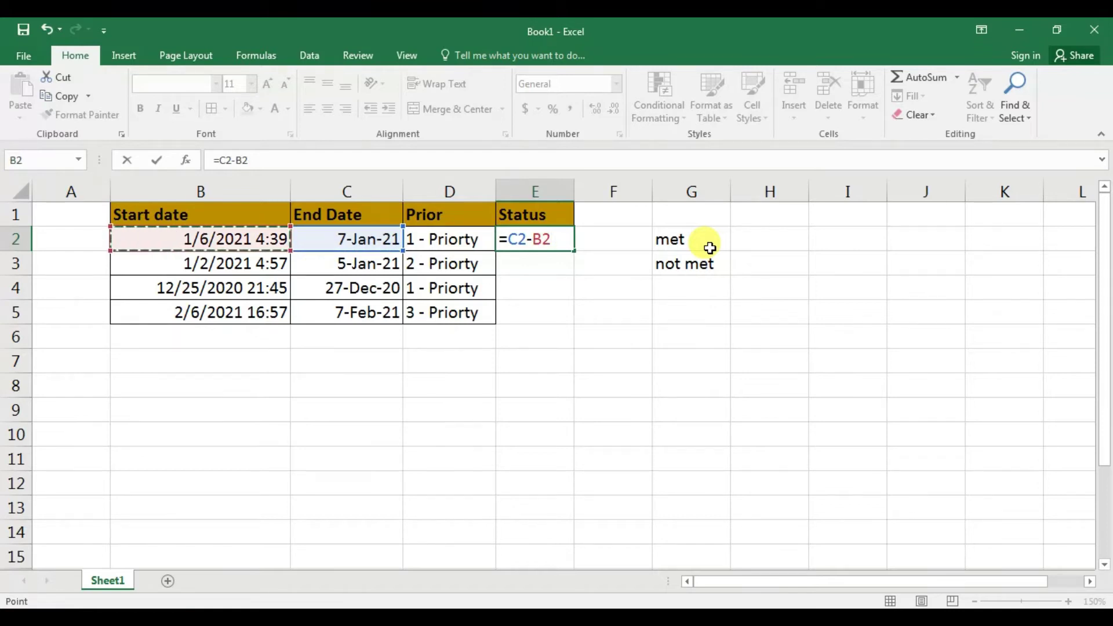
key("Return")
Fill the date difference formula from E2 down through E5
key("Up")
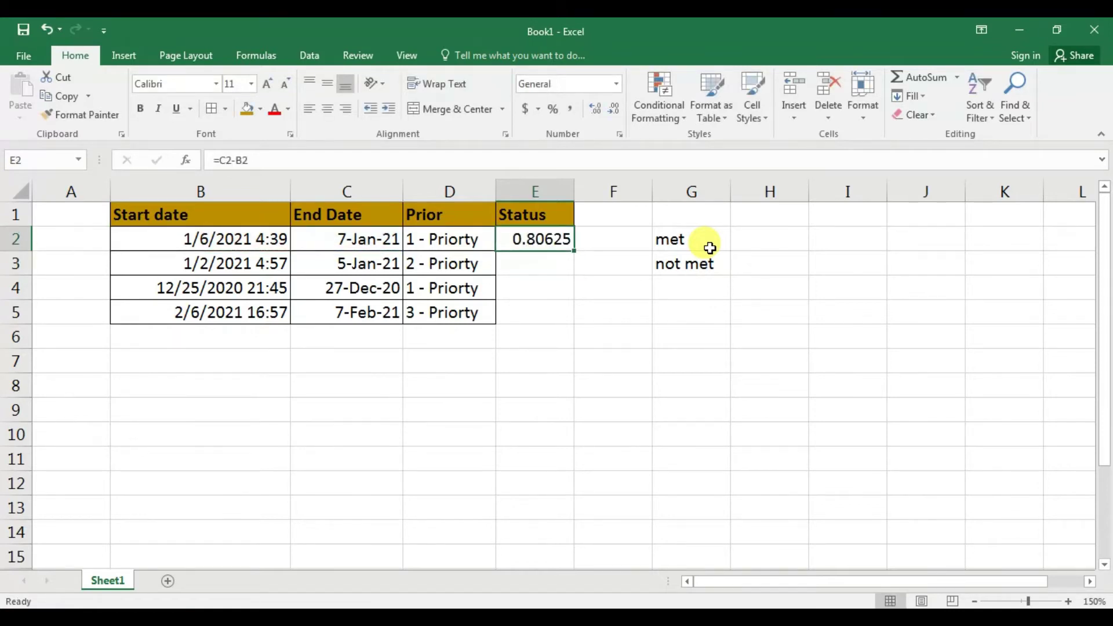
key("shift+Down")
key("shift+Down")
key("shift+Down")
key("ctrl+d")
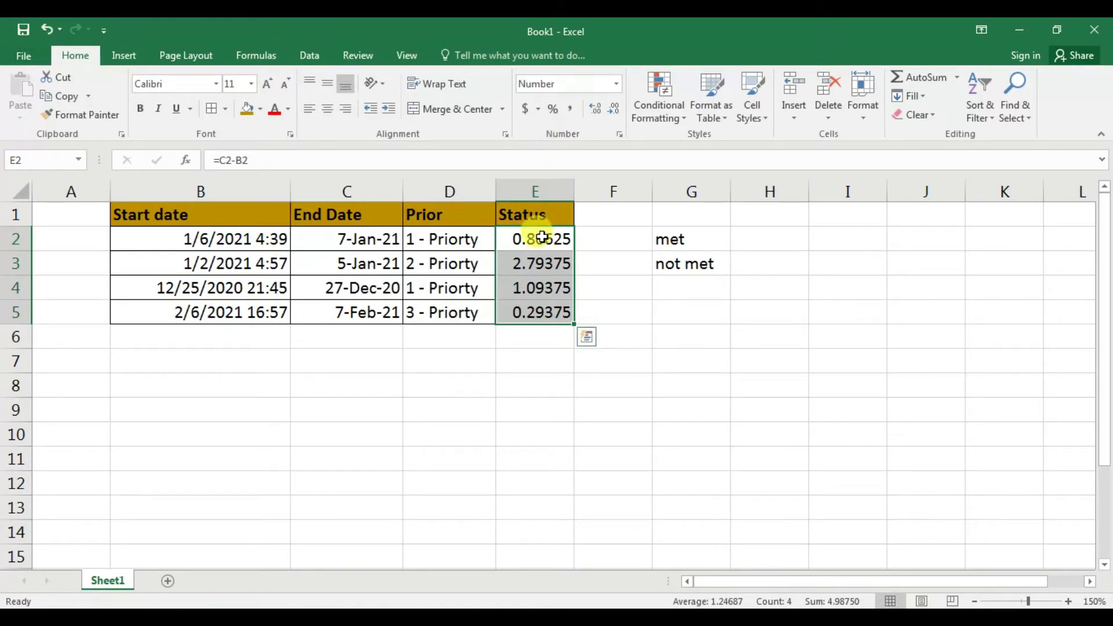
left_click(538, 238)
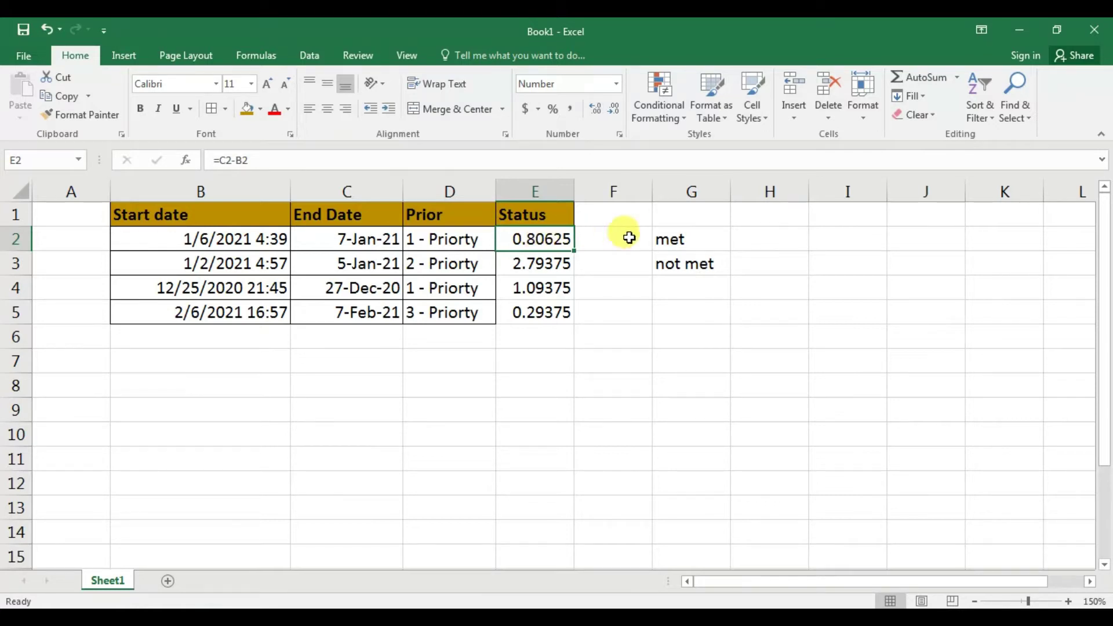
left_click(669, 239)
key("shift+Down")
key("Page_Down")
key("Page_Up")
key("Up")
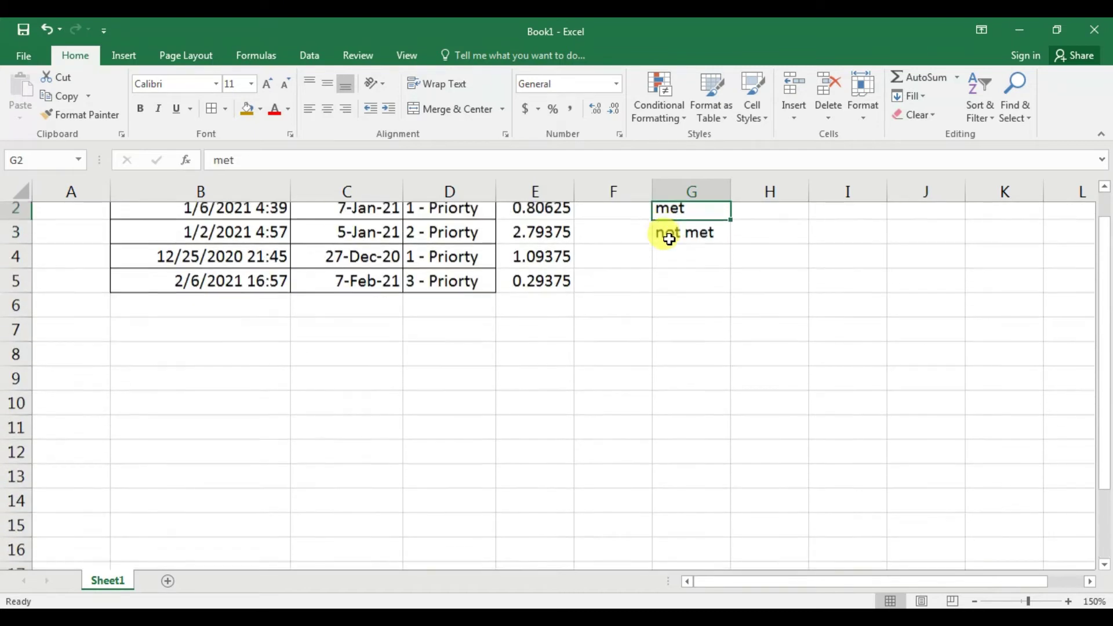
Edit the E2 formula to wrap the end date reference C2 in the TRUNC function
key("Left")
key("Up")
key("Left")
key("Down")
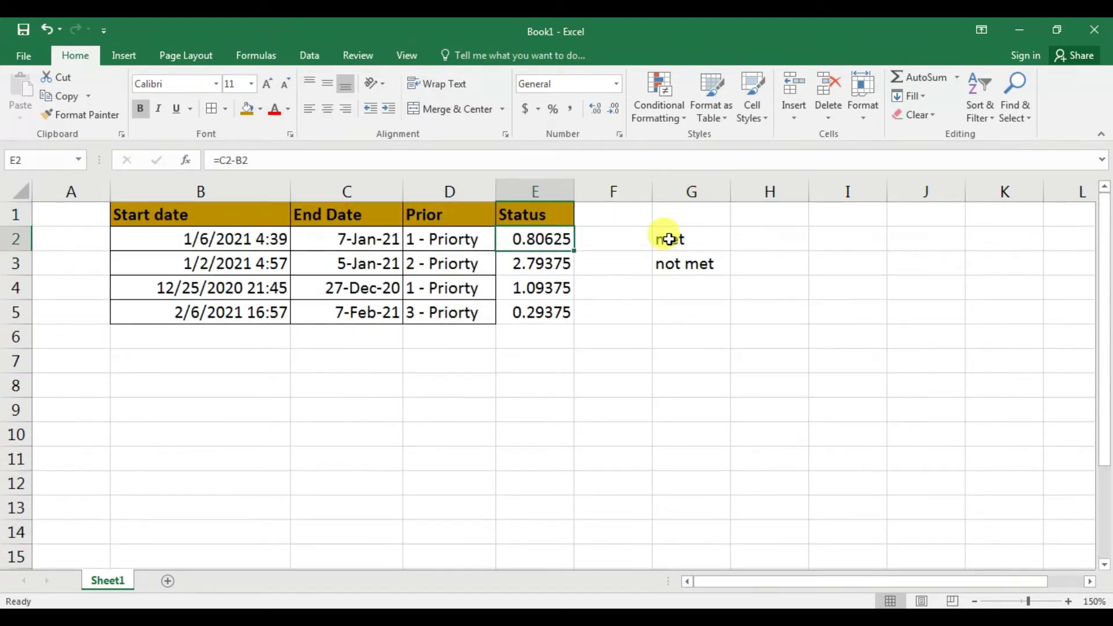
key("F2")
key("Left")
key("Left")
key("Left")
key("Left")
key("Left")
type("trun")
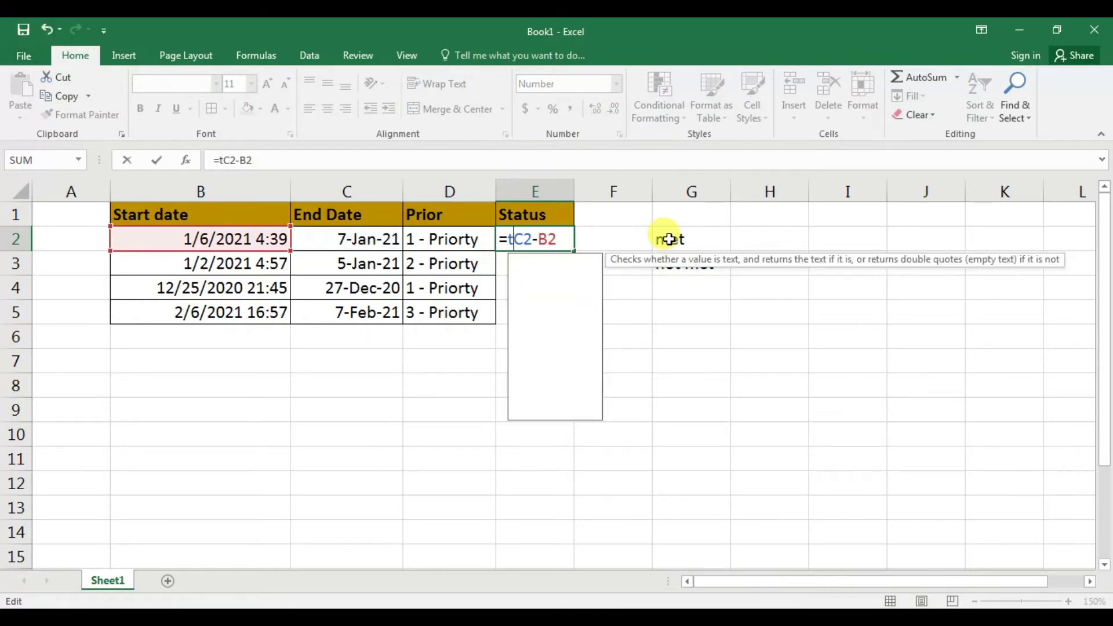
key("Tab")
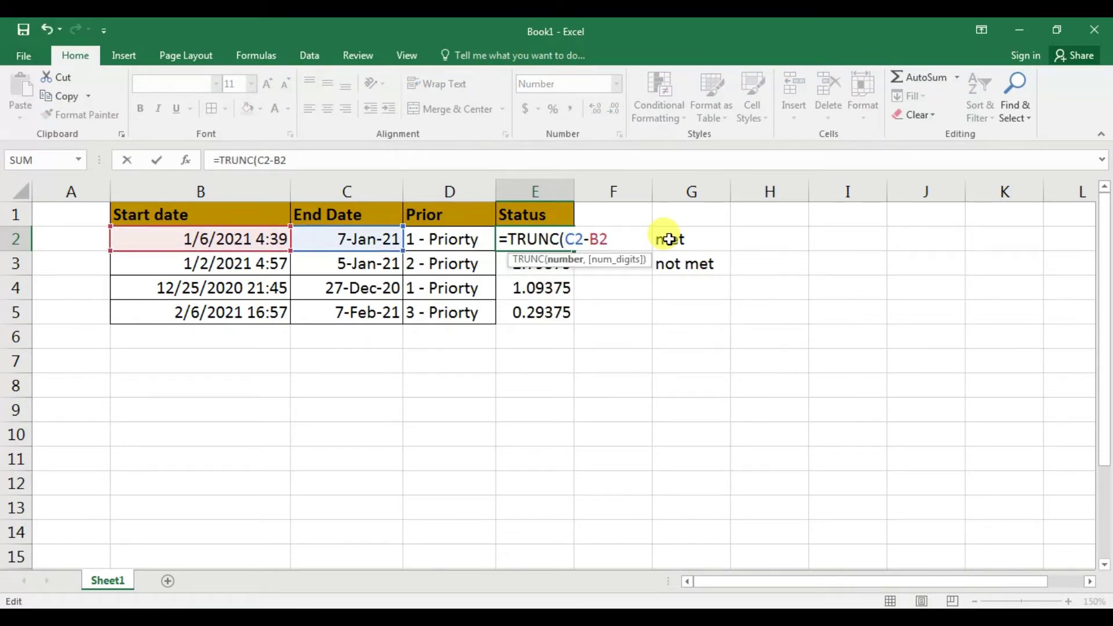
type(")")
Wrap the start date reference in TRUNC as well, completing E2 as =TRUNC(C2)-TRUNC(B2)
key("Right")
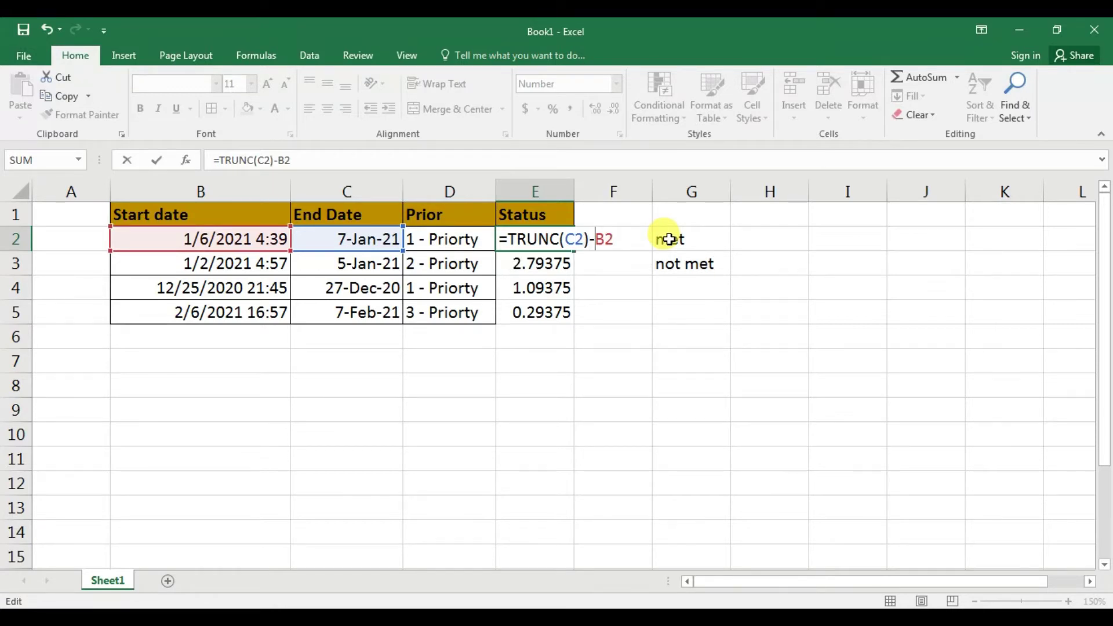
type("trun")
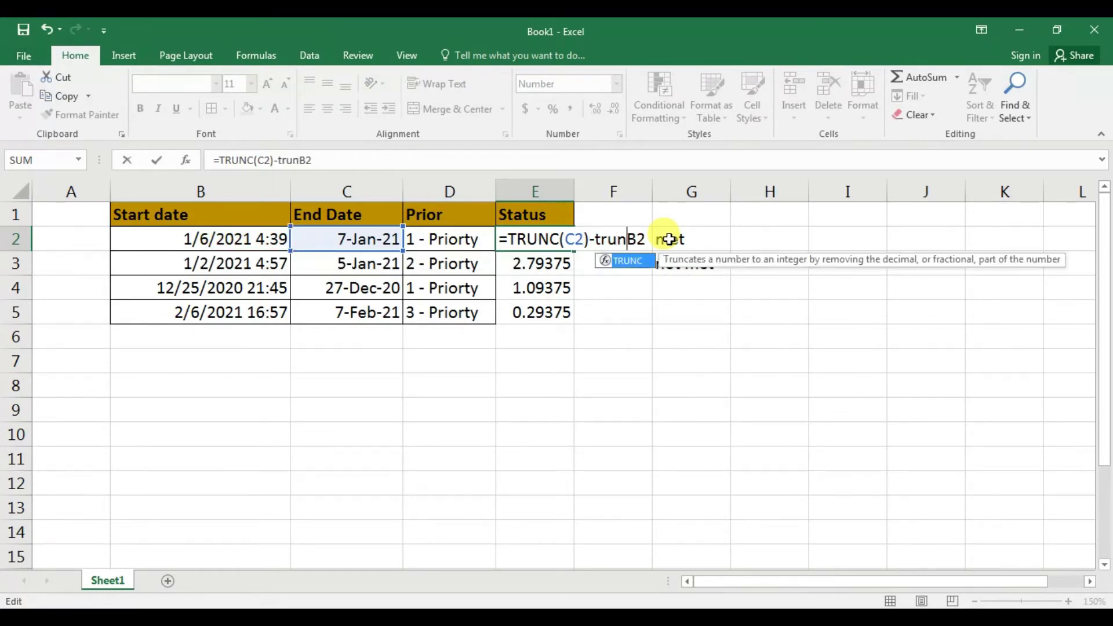
key("Tab")
key("Right")
key("Right")
type(")")
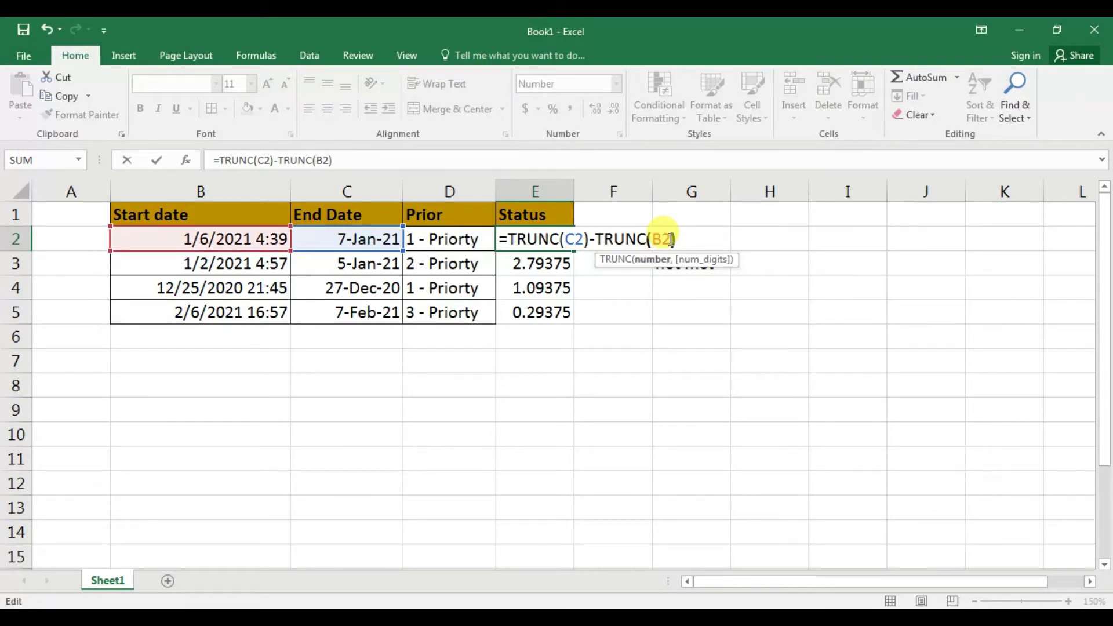
key("Return")
Fill the TRUNC formula from E2 down through E5
key("Up")
key("shift+Down")
key("shift+Down")
key("shift+Down")
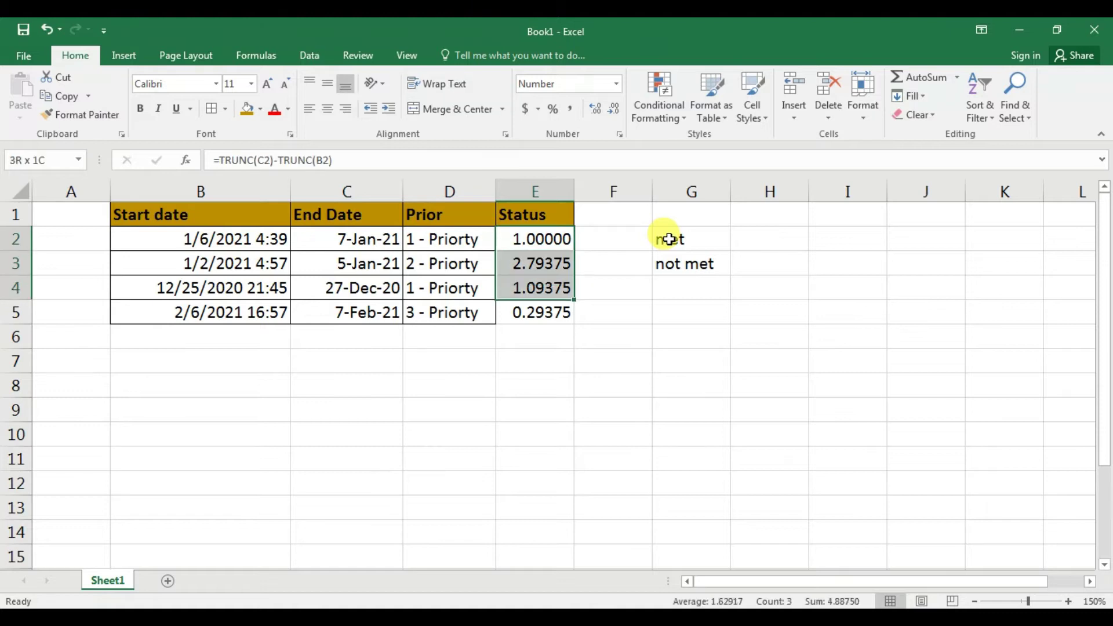
key("ctrl+d")
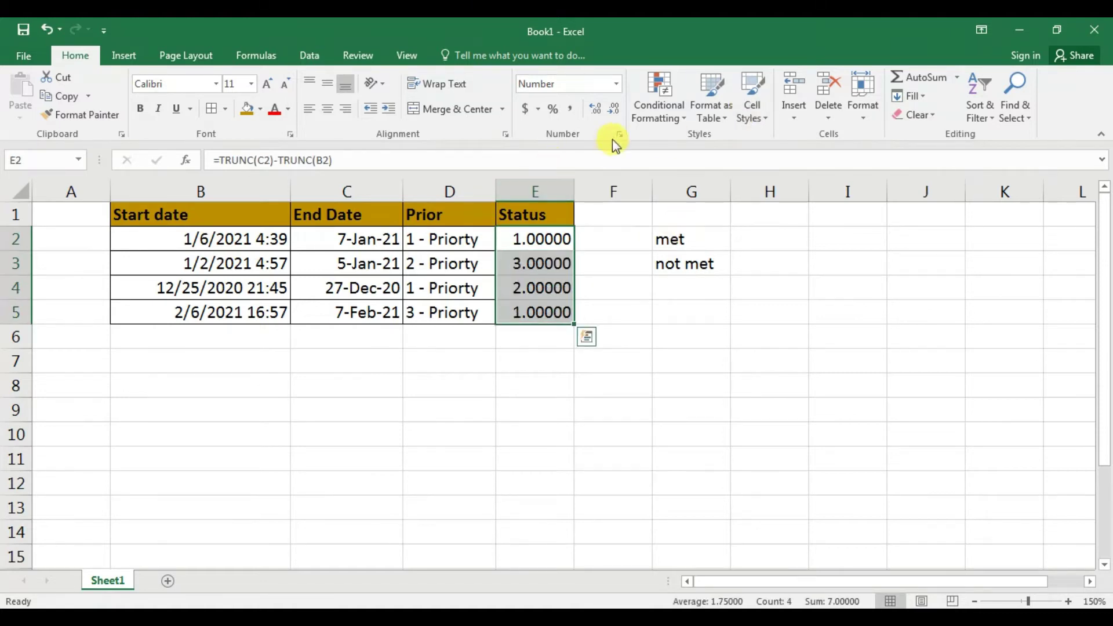
Reduce the number format of E2:E5 to zero decimal places
left_click(613, 109)
left_click(613, 107)
left_click(612, 108)
left_click(612, 108)
left_click(612, 108)
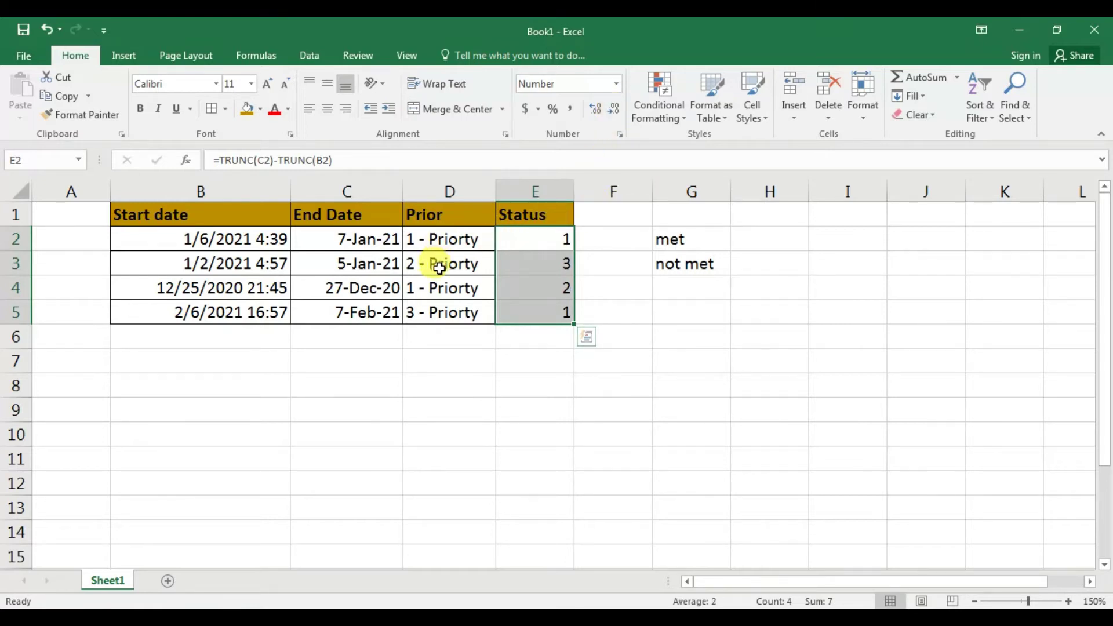
Enter the formula =LEFT(D2,1) in F2 to extract the priority number from the Prior column
left_click(614, 244)
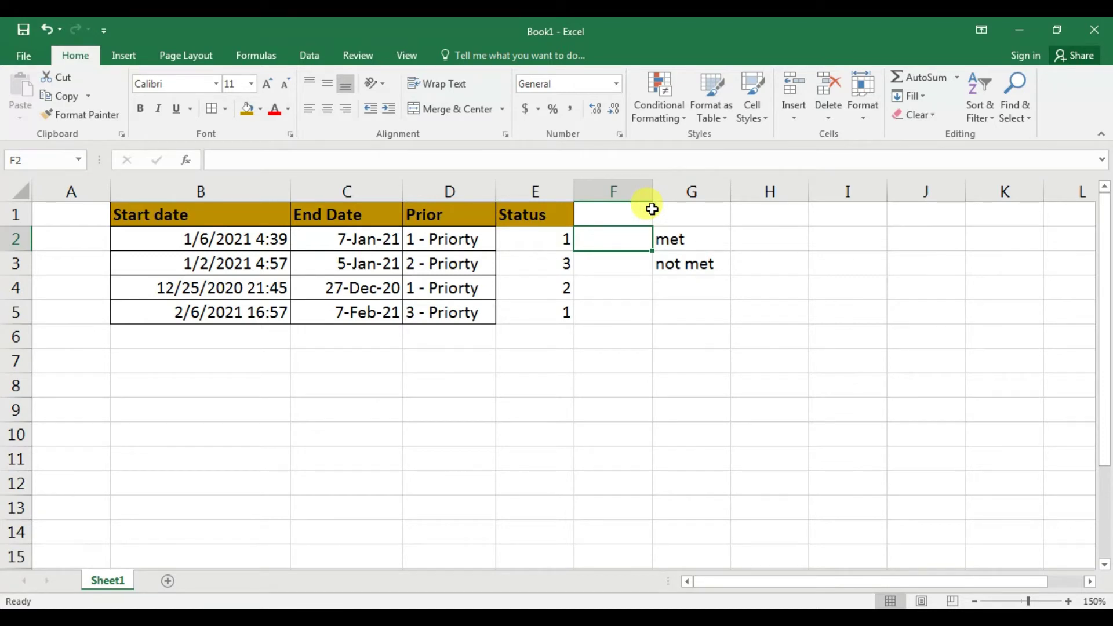
type("=left")
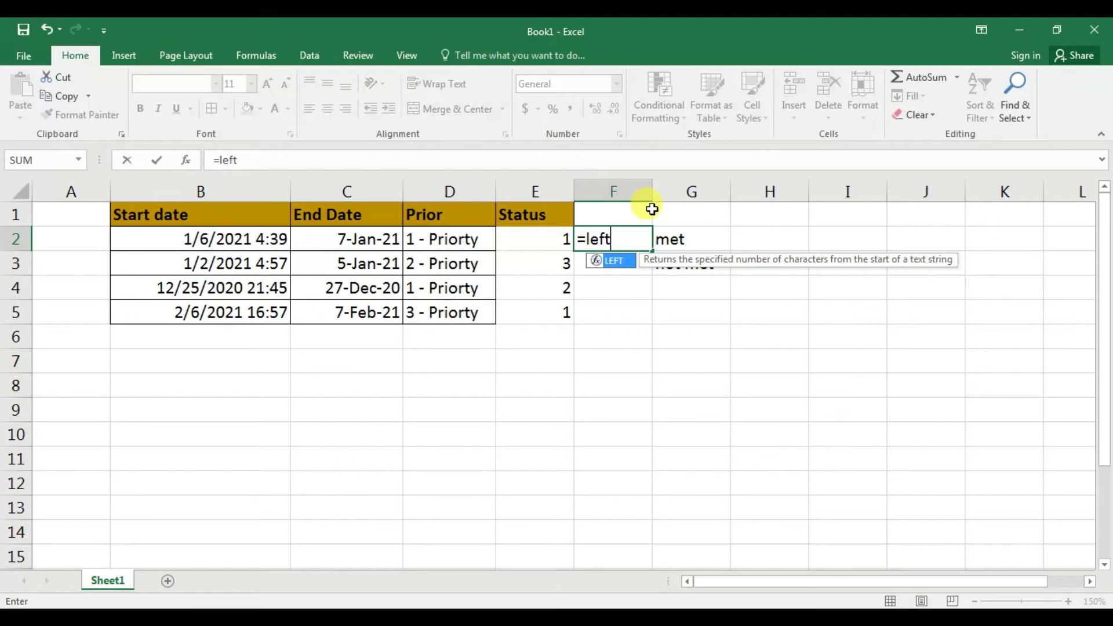
key("Tab")
key("Left")
key("Left")
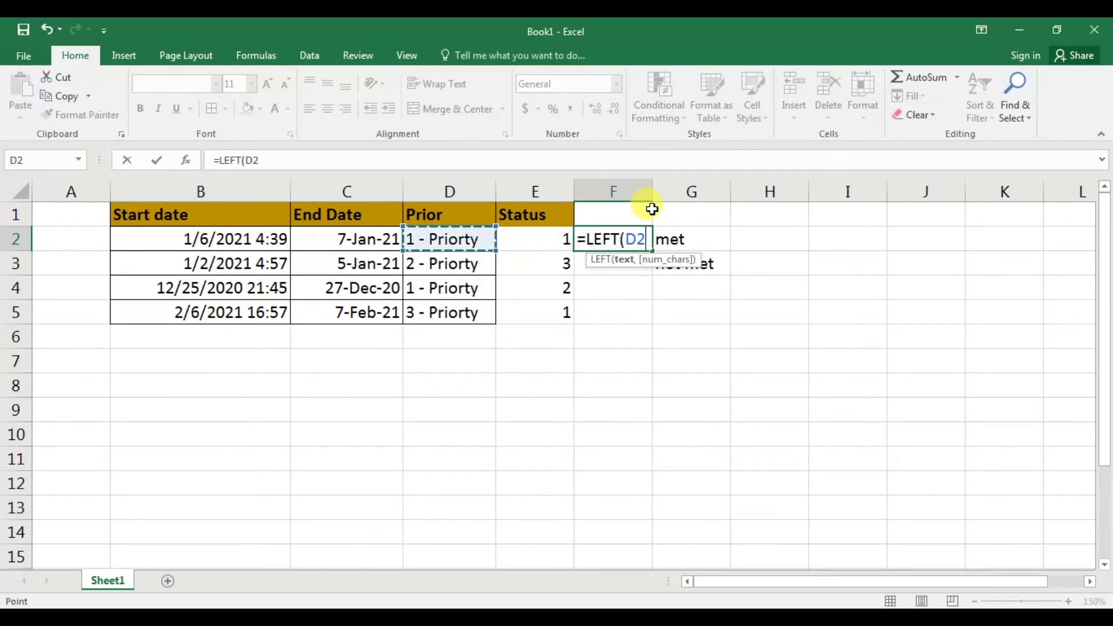
type(",")
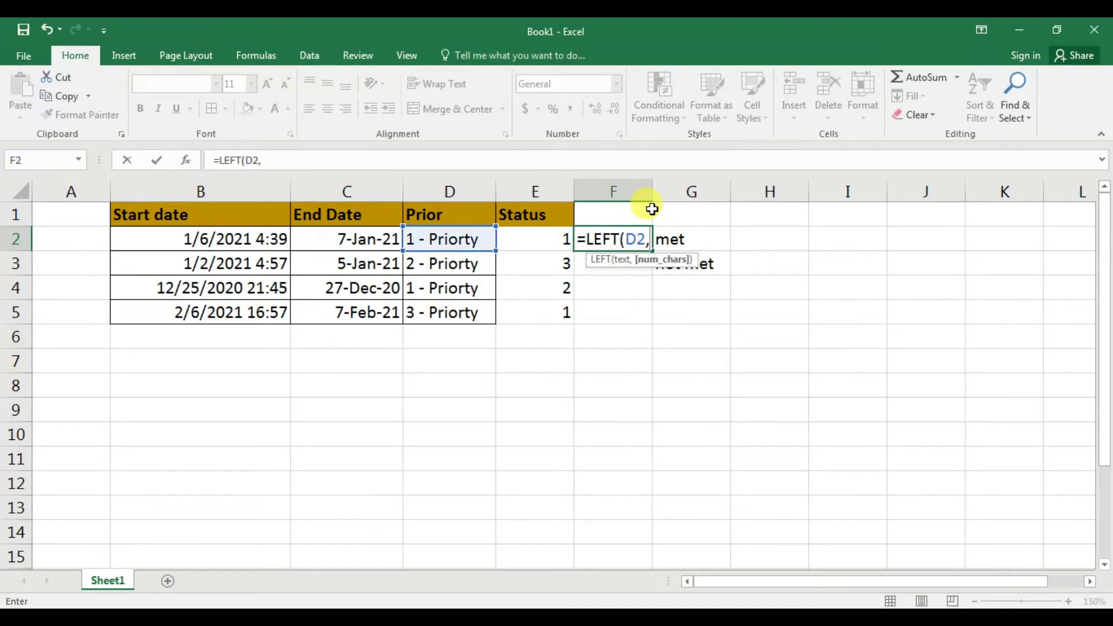
type("1)")
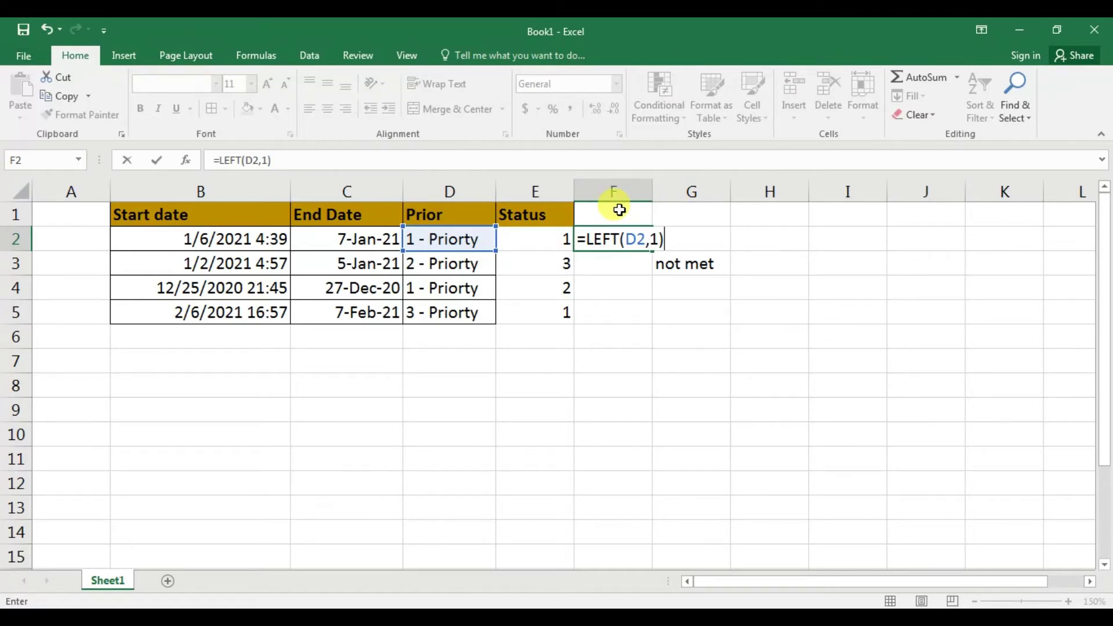
key("Return")
Fill the LEFT formula from F2 down through F5
key("Up")
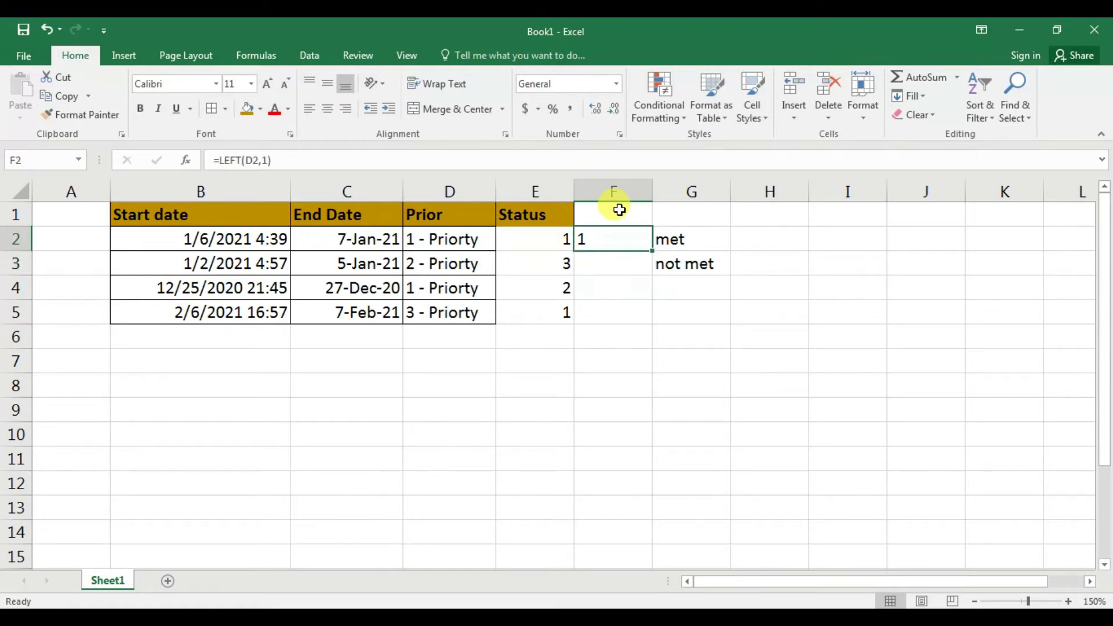
key("shift+Down")
key("shift+Down")
key("shift+Down")
key("ctrl+d")
Clear the sample texts from G2:G3
key("Right")
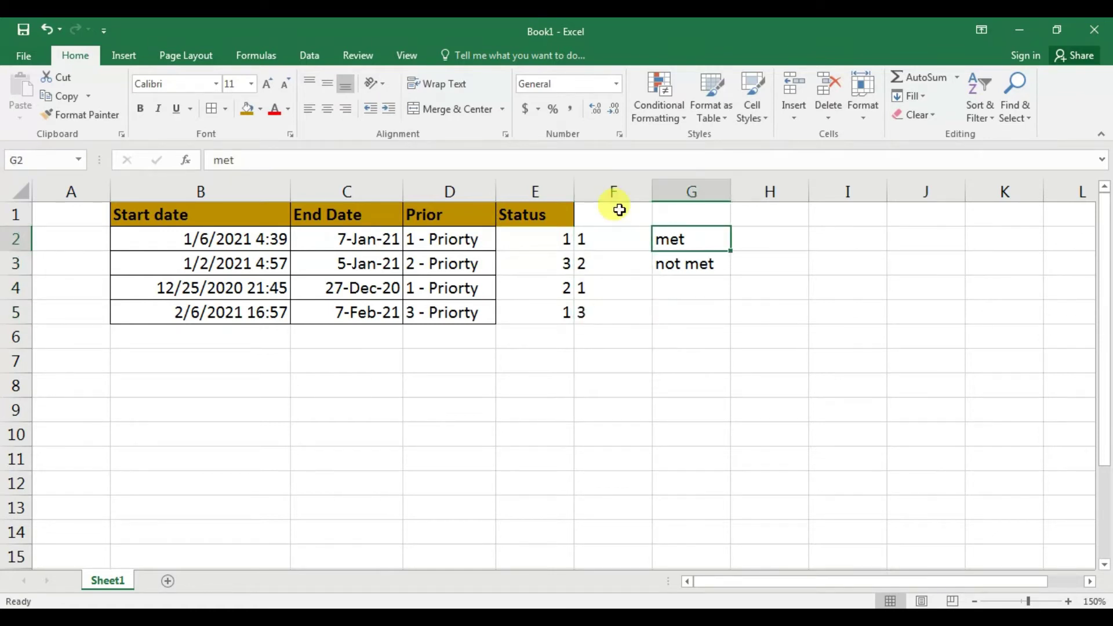
key("shift+Down")
key("Delete")
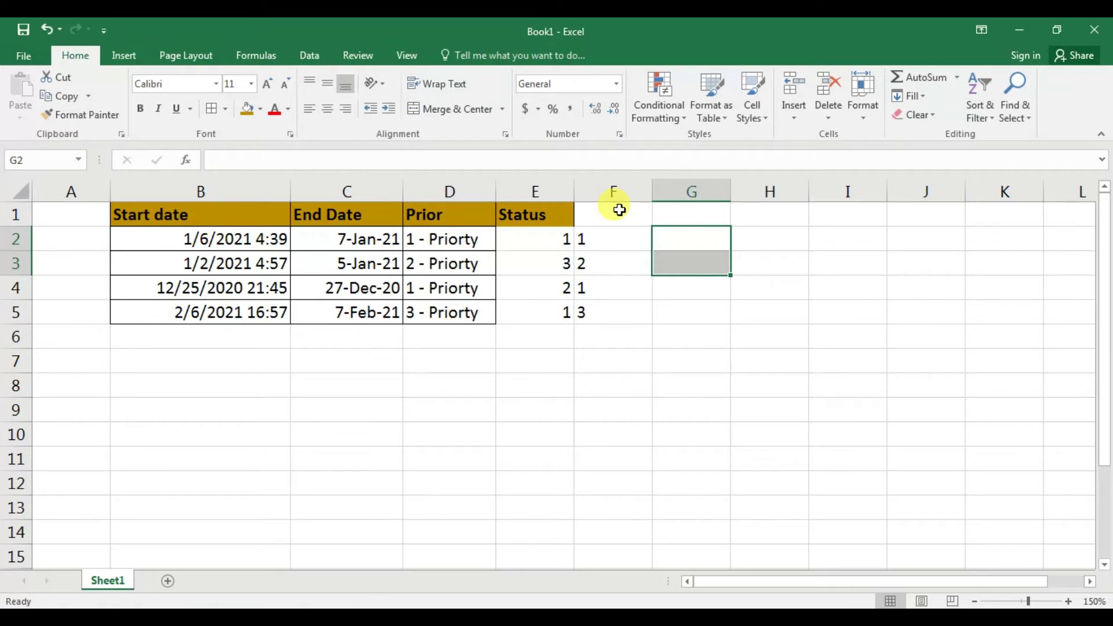
Enter the formula =IF(E2<=F2,"Met","Not Met") in G2 to compare the duration with the priority number
key("shift+Up")
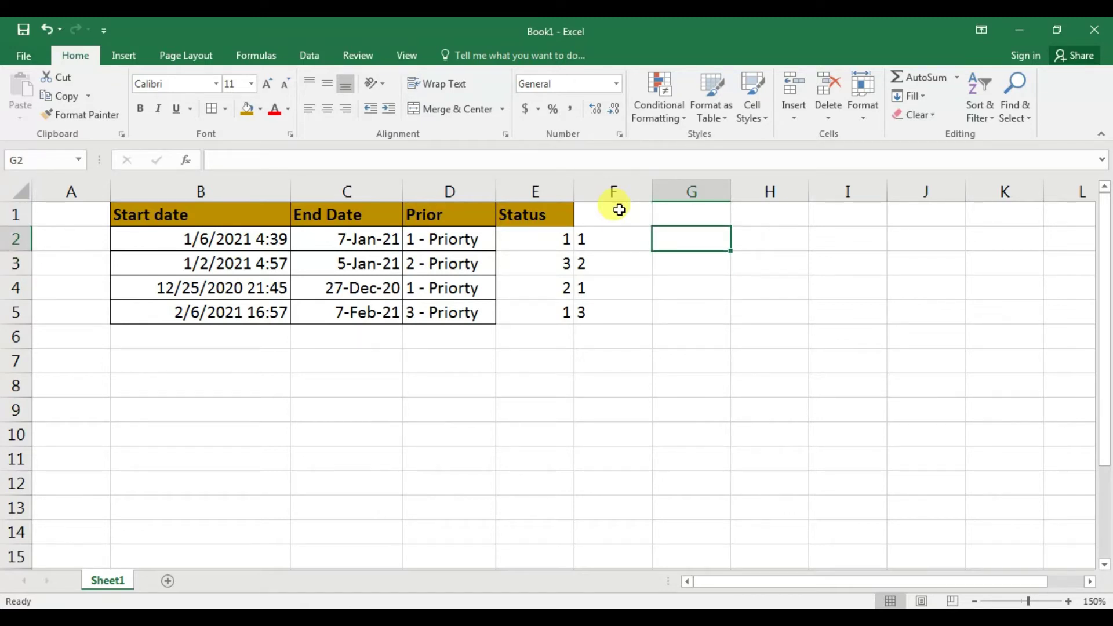
type("=if")
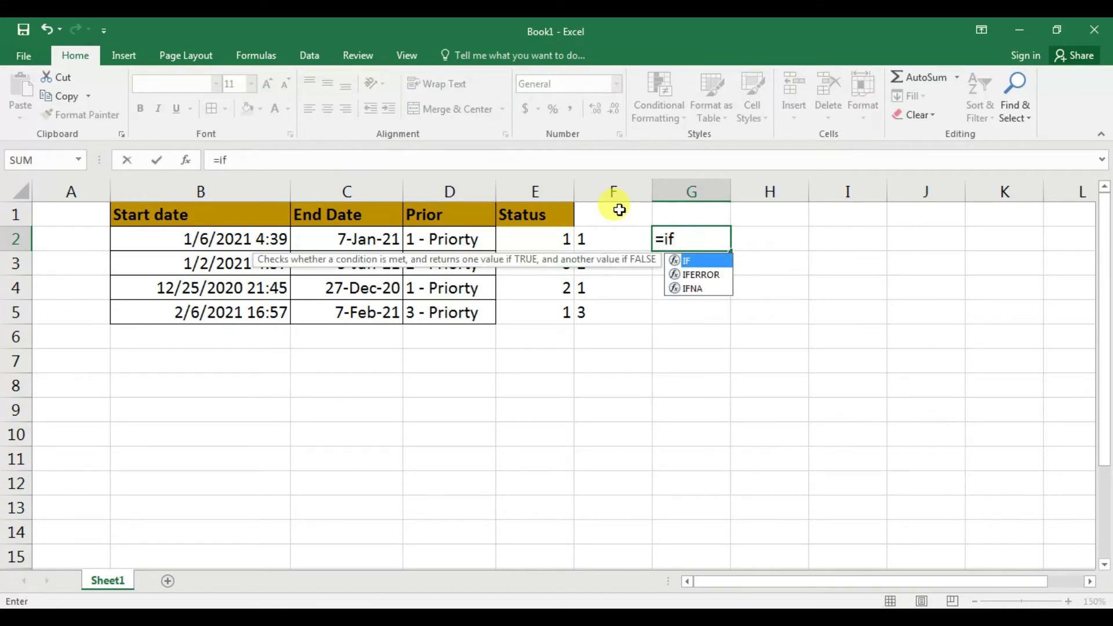
key("Tab")
key("Left")
key("Left")
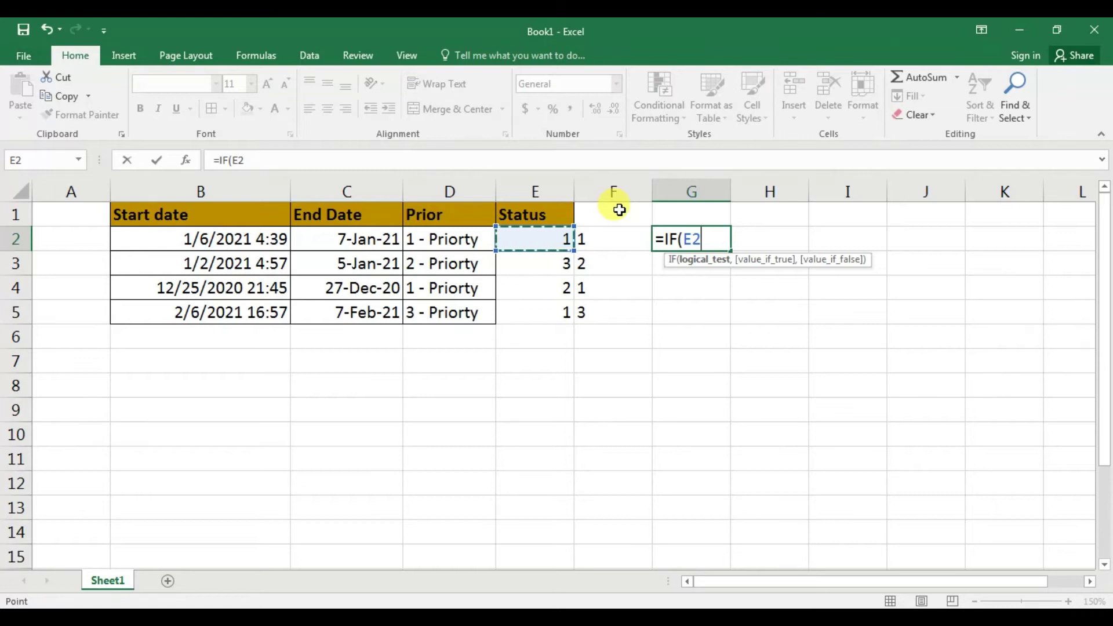
type("<=")
left_click(590, 233)
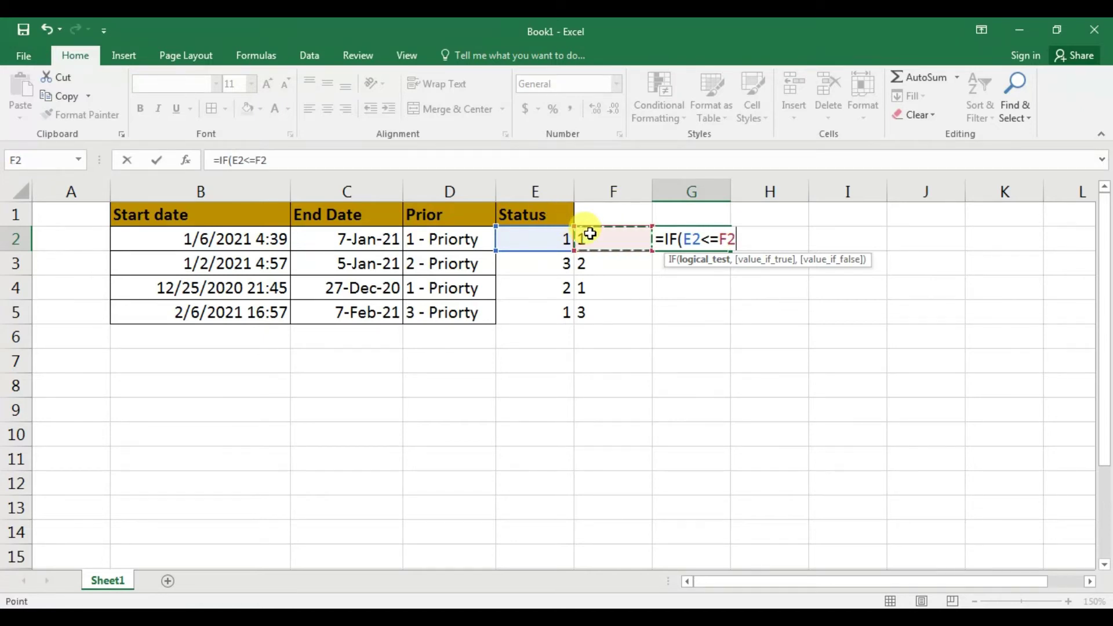
type(",\"Met")
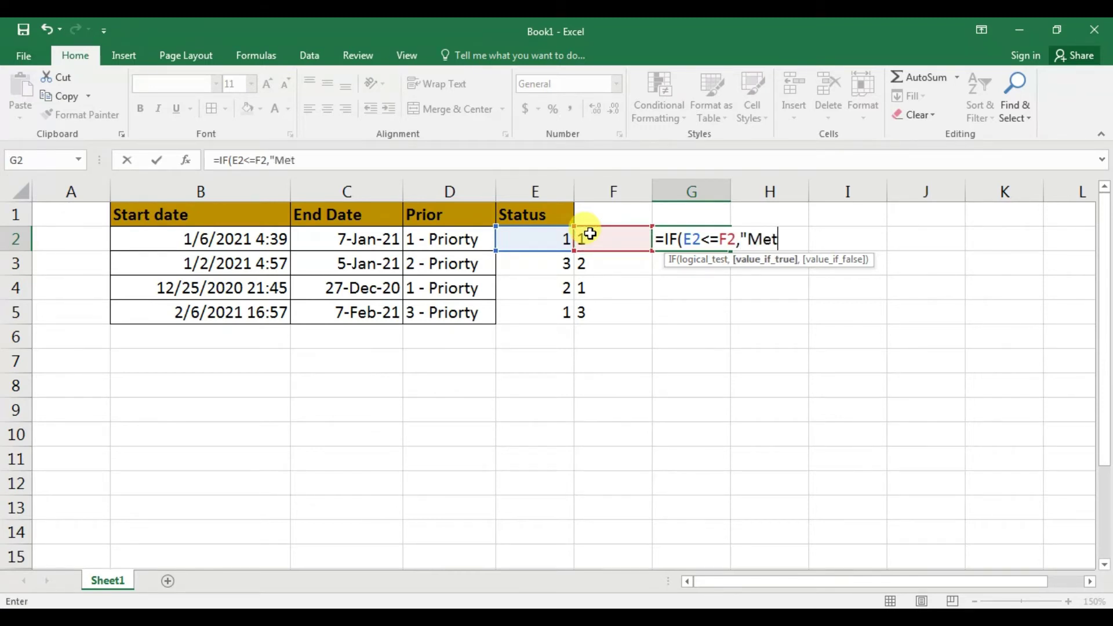
type("\",")
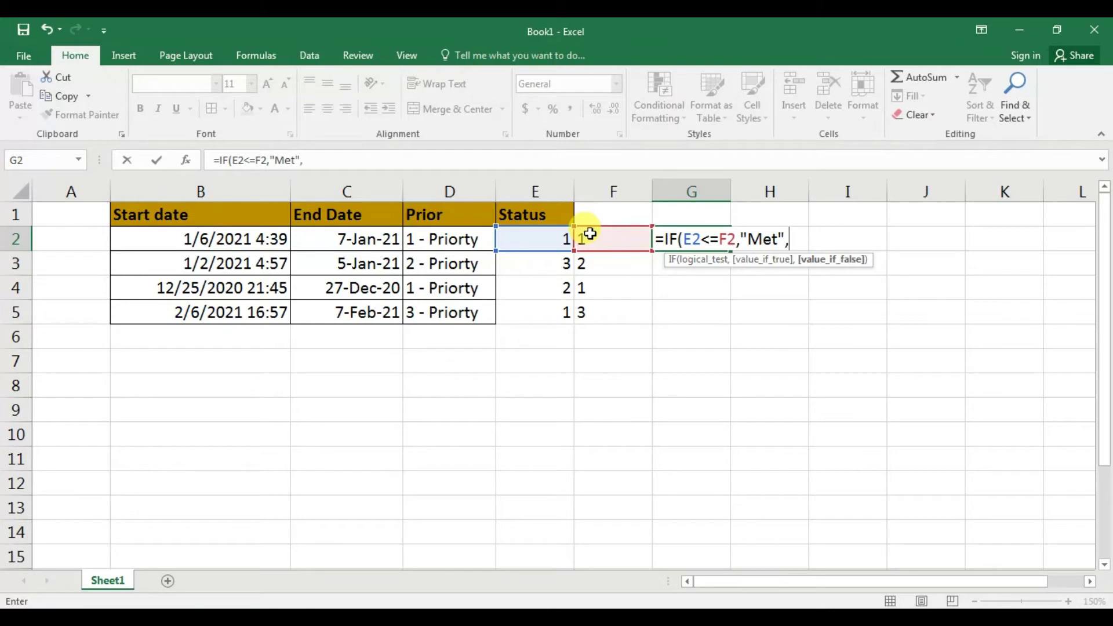
type("\"Not Met\")")
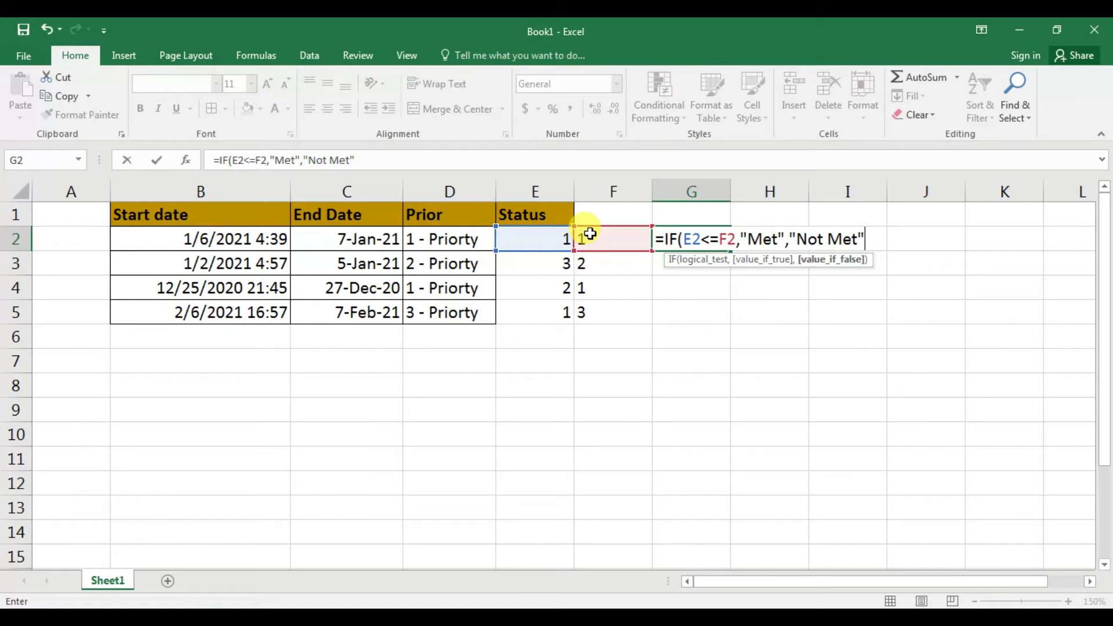
key("Return")
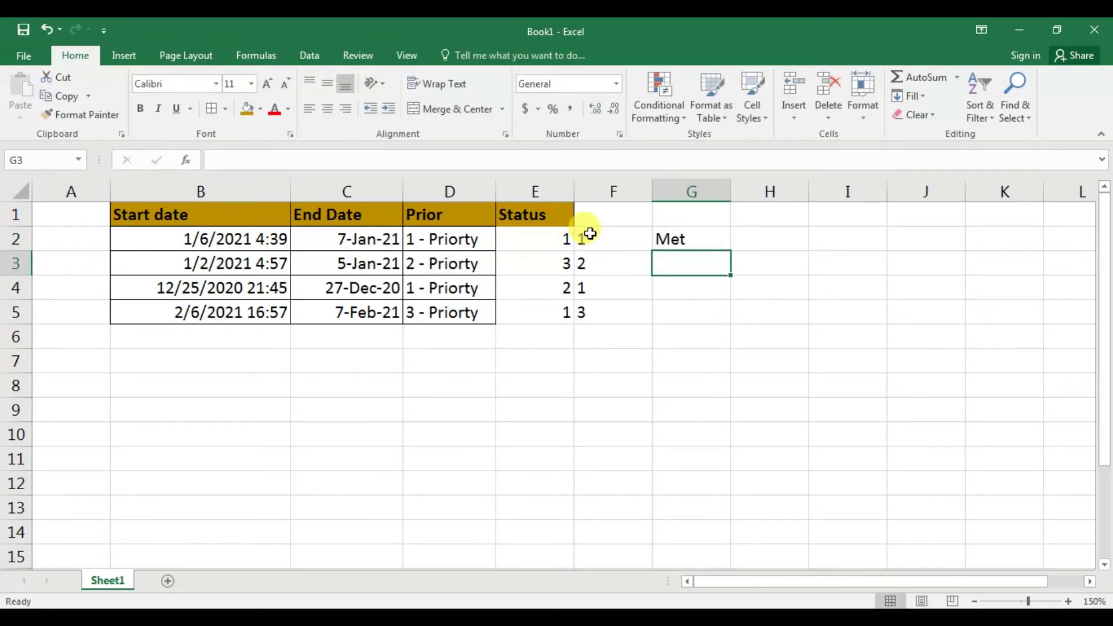
Copy the IF formula from G2 down through G5
key("Up")
key("ctrl+c")
key("shift+Down")
key("shift+Down")
key("shift+Down")
key("shift+Down")
key("shift+Up")
key("ctrl+v")
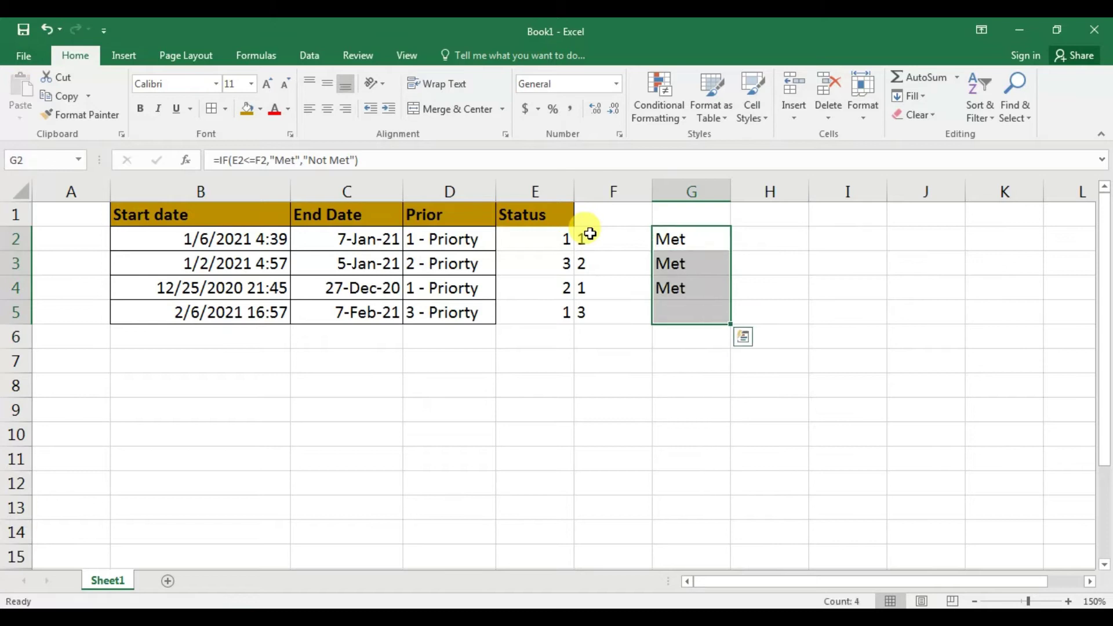
key("Escape")
Check the IF results row by row in G2:G5
key("Up")
key("Down")
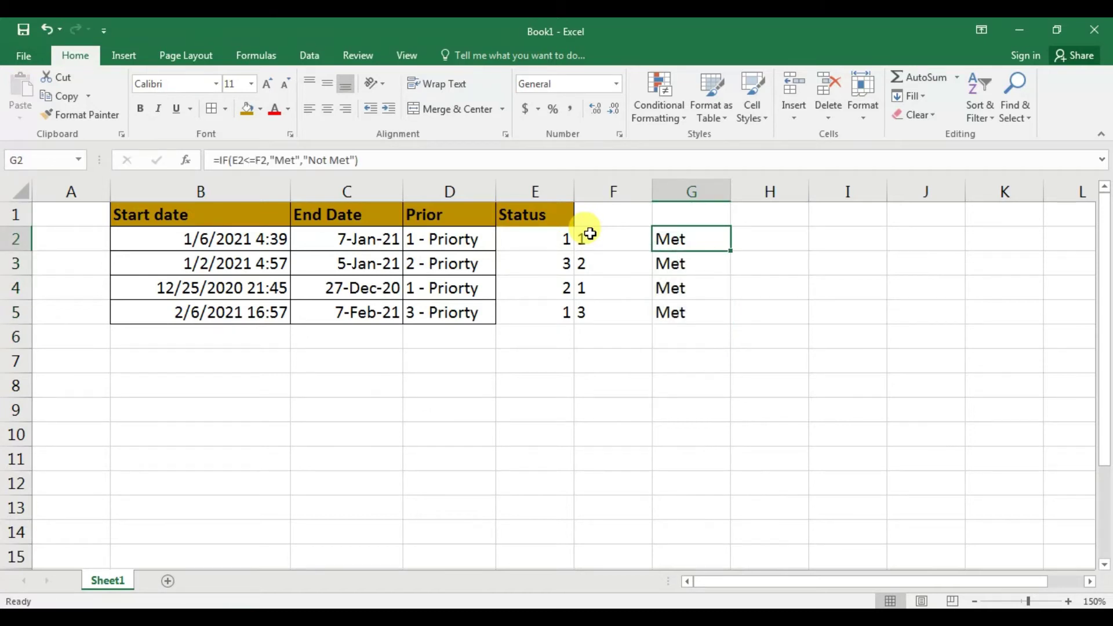
key("Down")
key("Down")
key("Down")
key("Up")
key("Up")
key("Up")
key("Down")
key("Down")
key("Down")
key("Down")
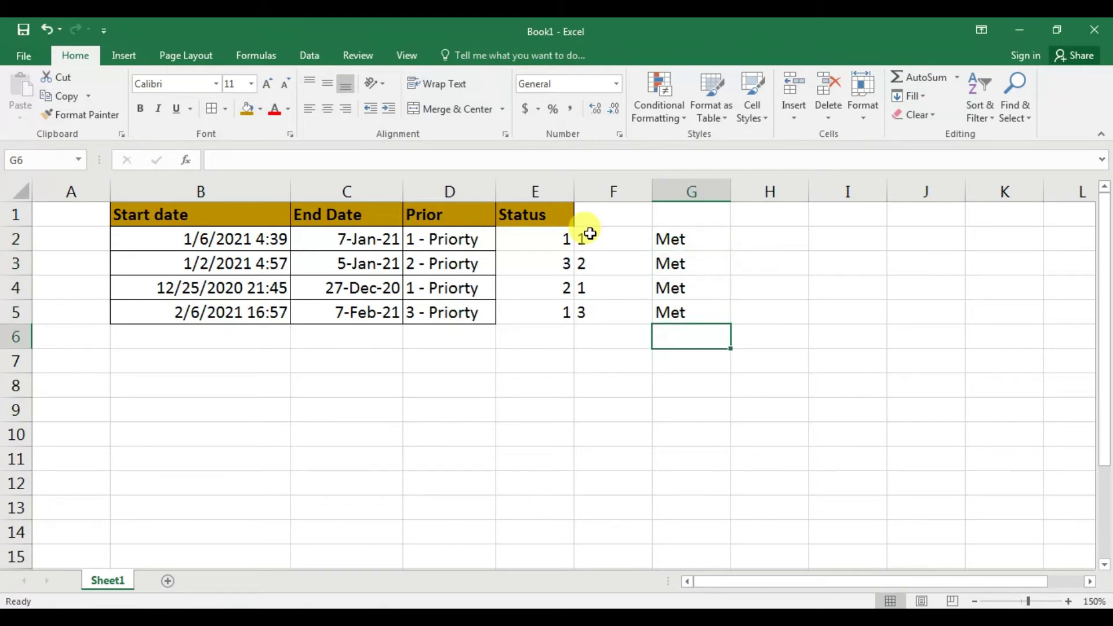
key("Up")
key("Up")
key("Up")
key("Up")
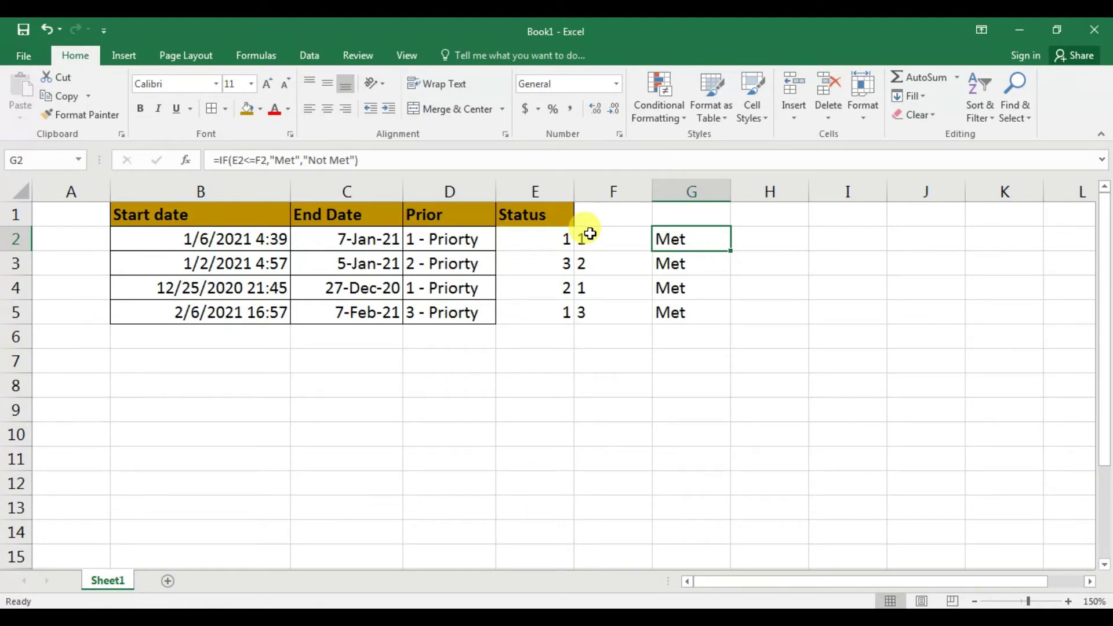
Compare the extracted priority numbers in F2:F5 with the Prior entries in D2:D5
key("Left")
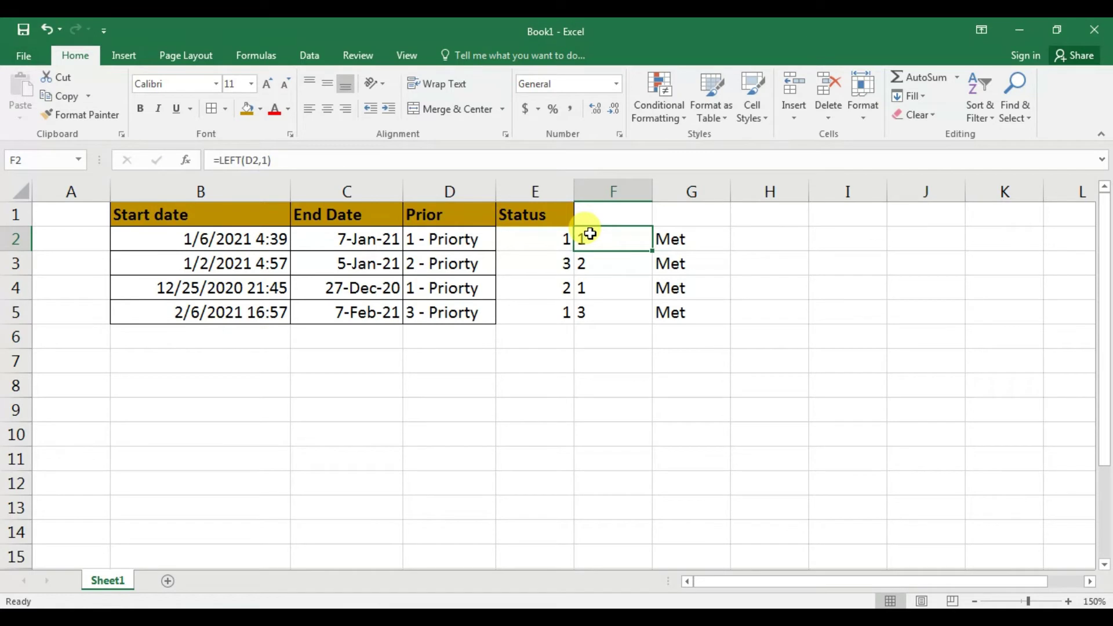
key("shift+Down")
key("shift+Down")
key("shift+Down")
key("Up")
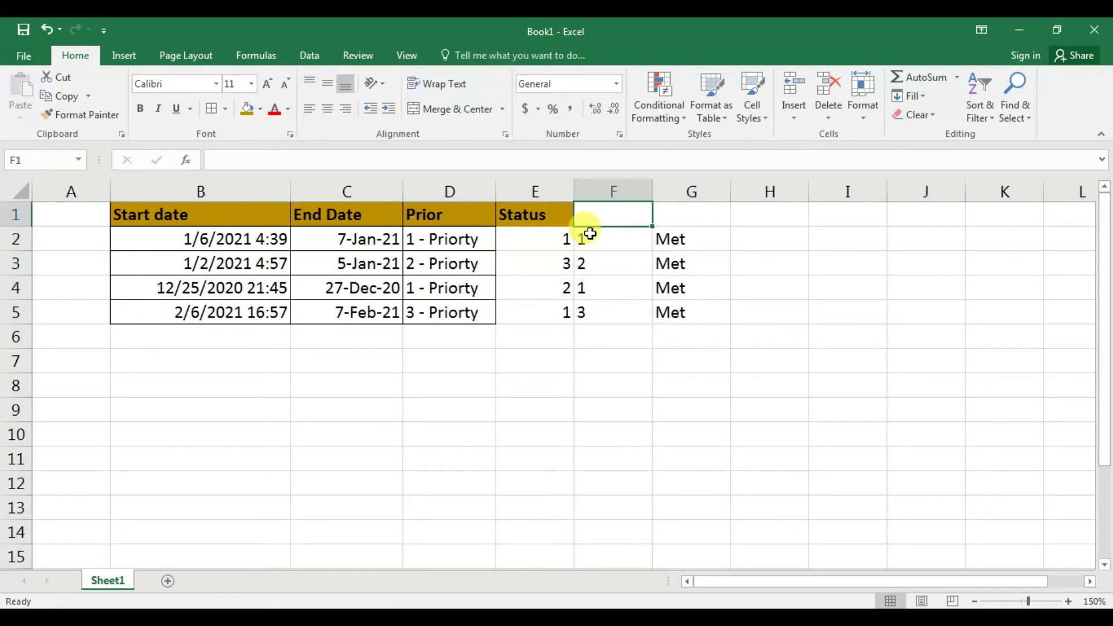
key("Left")
key("Left")
key("Down")
key("Down")
key("Down")
key("Down")
key("Up")
key("Up")
key("Up")
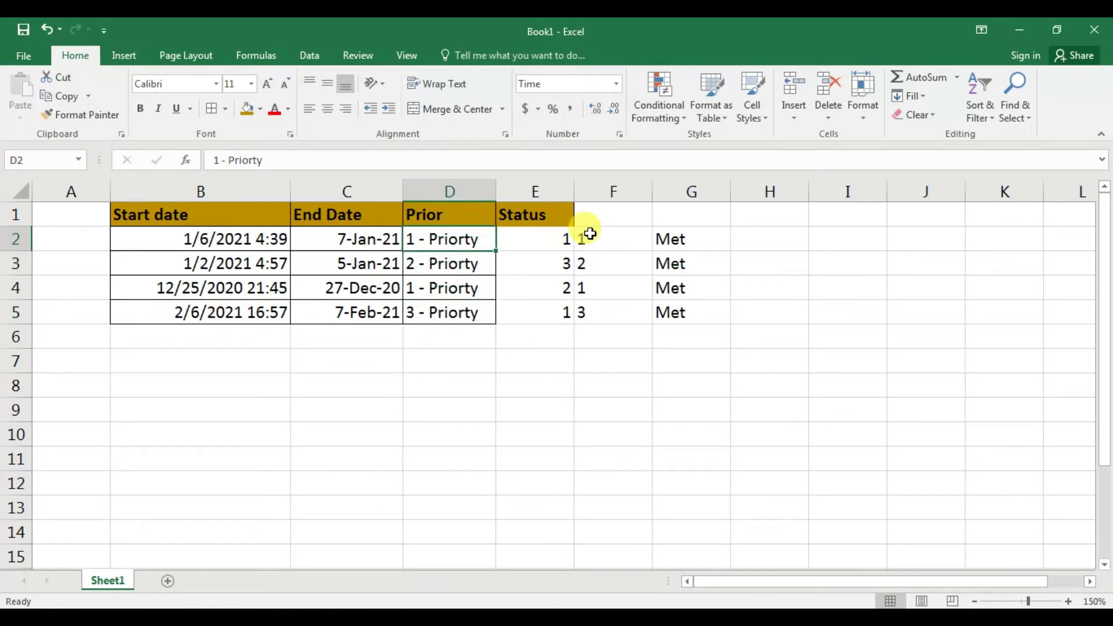
key("Right")
key("Right")
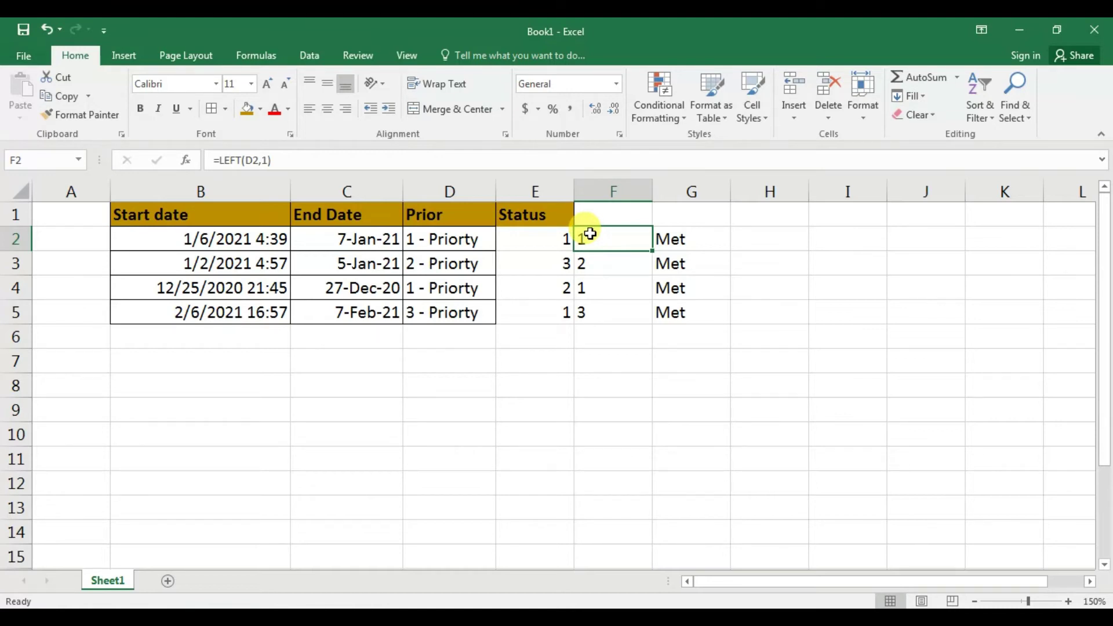
key("shift+Down")
key("shift+Down")
key("shift+Down")
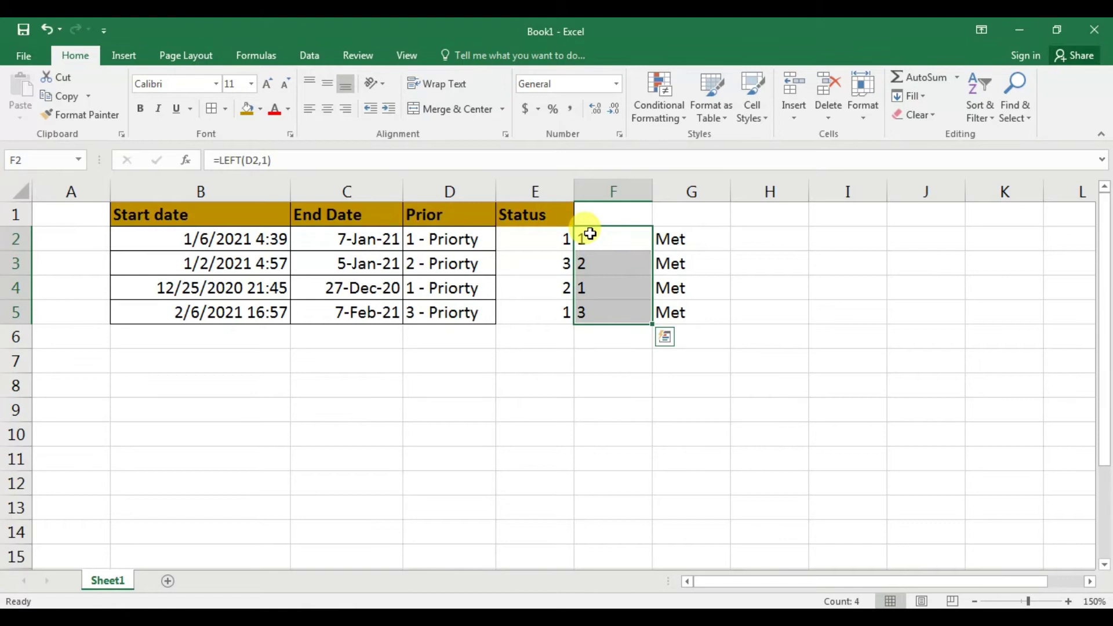
Wrap the LEFT formula in F2 in NUMBERVALUE so it reads =NUMBERVALUE(LEFT(D2,1))
left_click(590, 233)
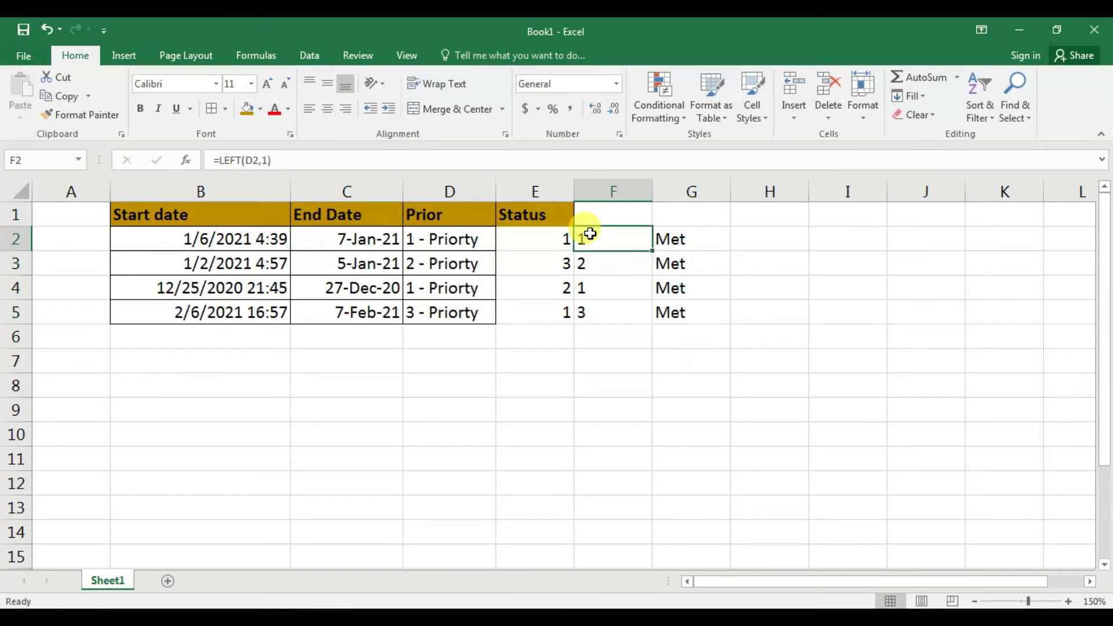
double_click(590, 234)
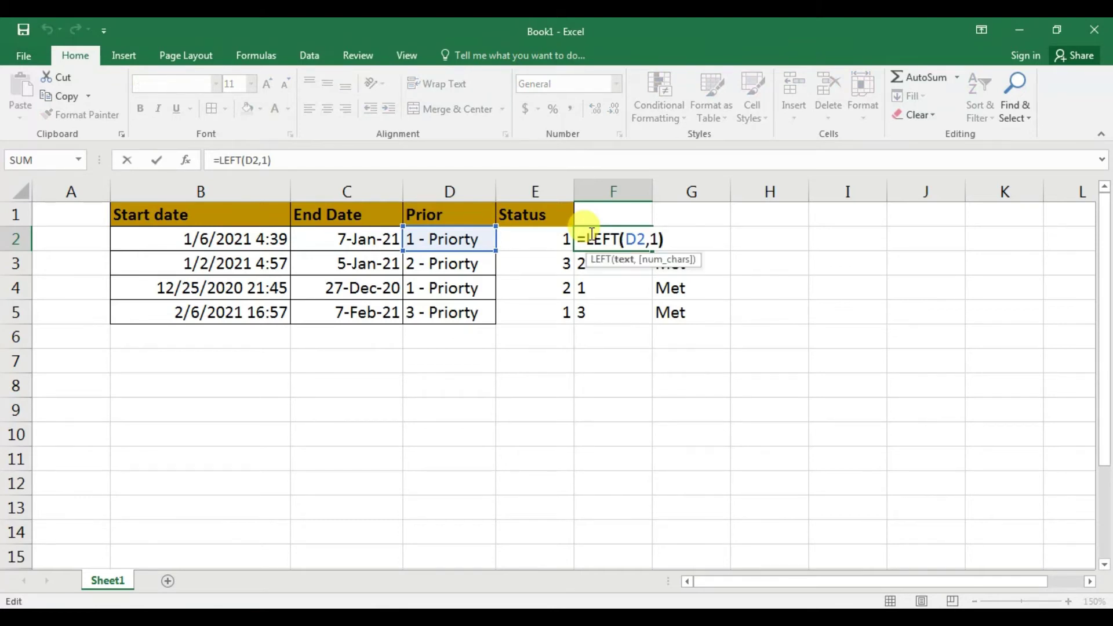
key("Left")
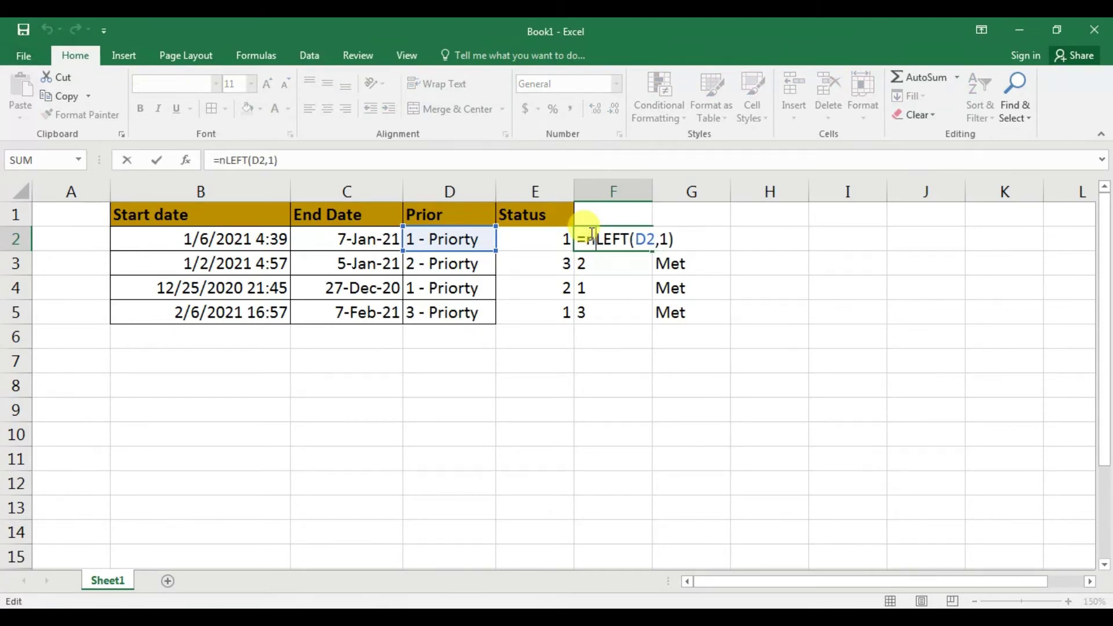
type("num")
key("Tab")
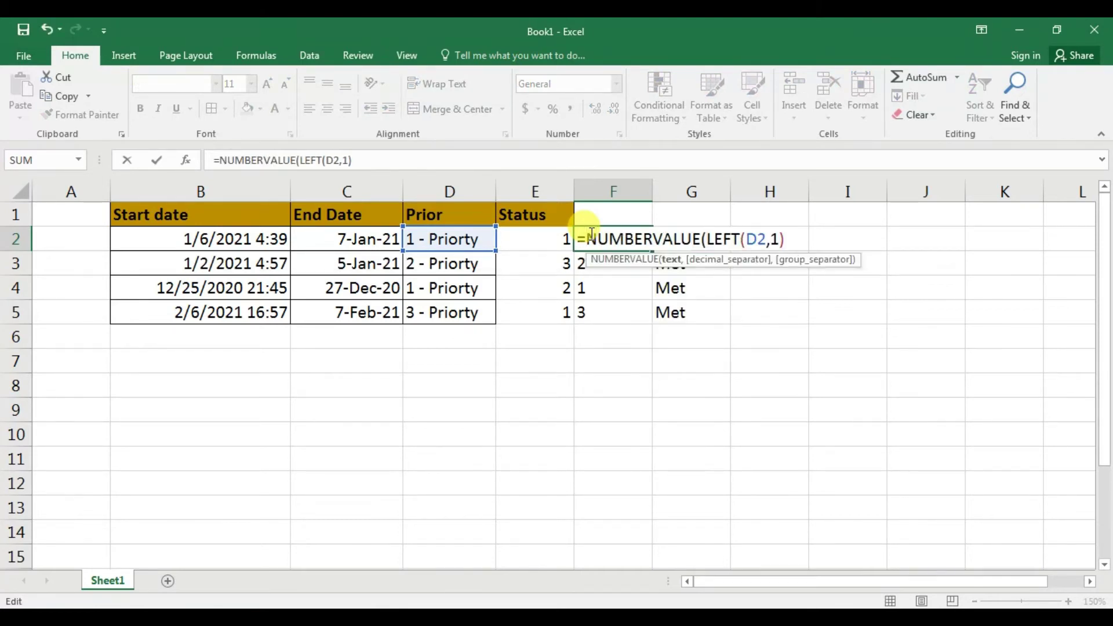
key("Right")
key("Right")
key("Right")
key("Right")
key("Right")
key("Right")
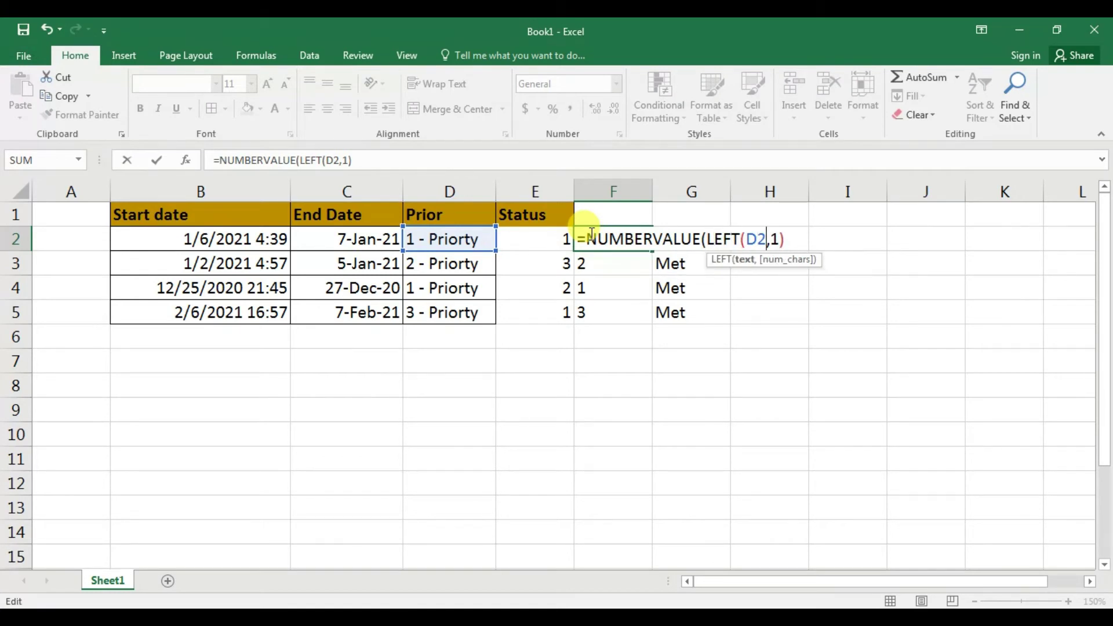
type(")")
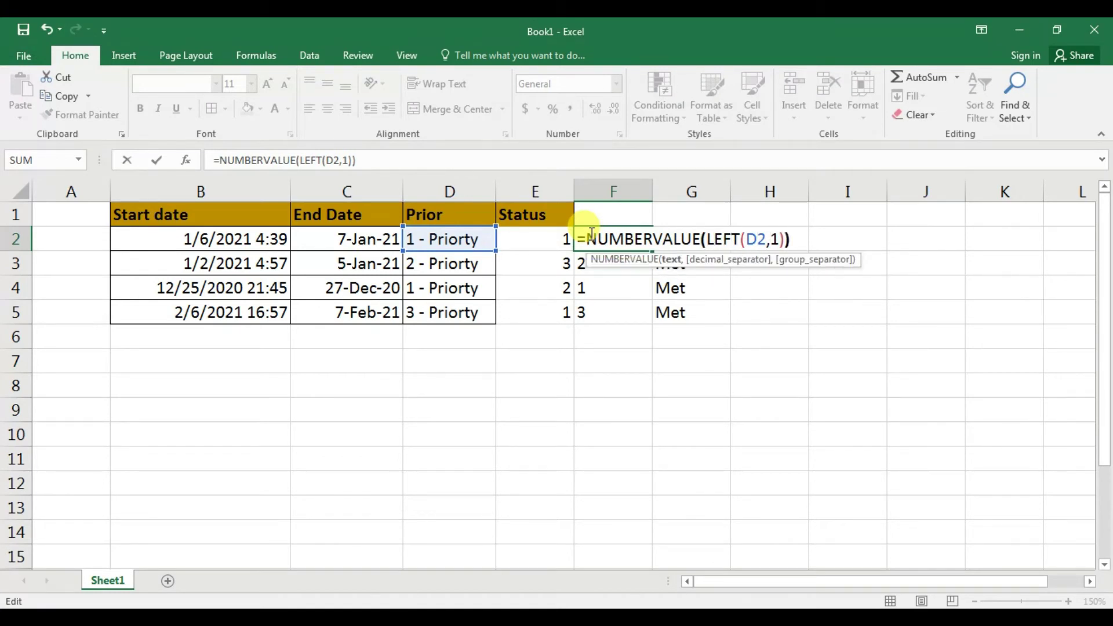
key("ctrl+Return")
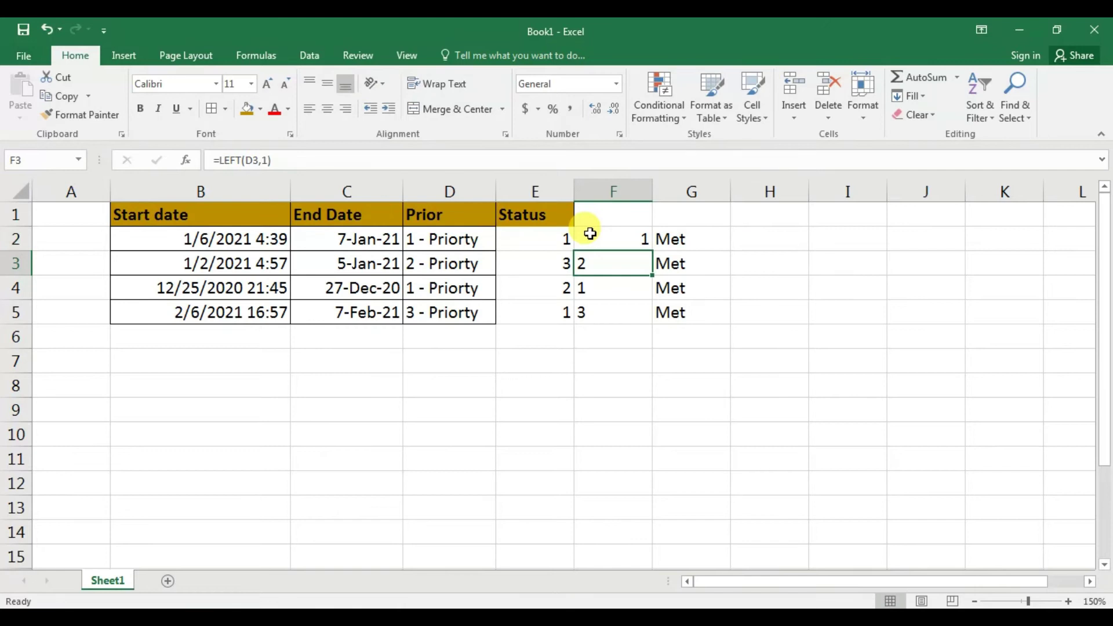
Fill the NUMBERVALUE formula from F2 down through F5
key("Up")
key("shift+Down")
key("shift+Down")
key("shift+Down")
key("ctrl+d")
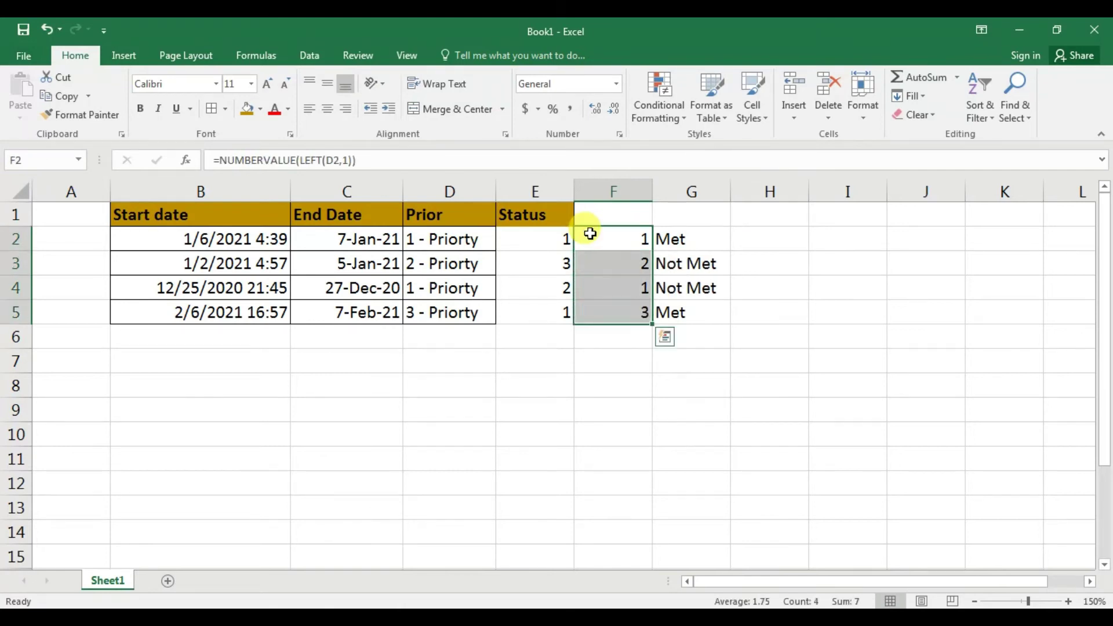
left_click(590, 234)
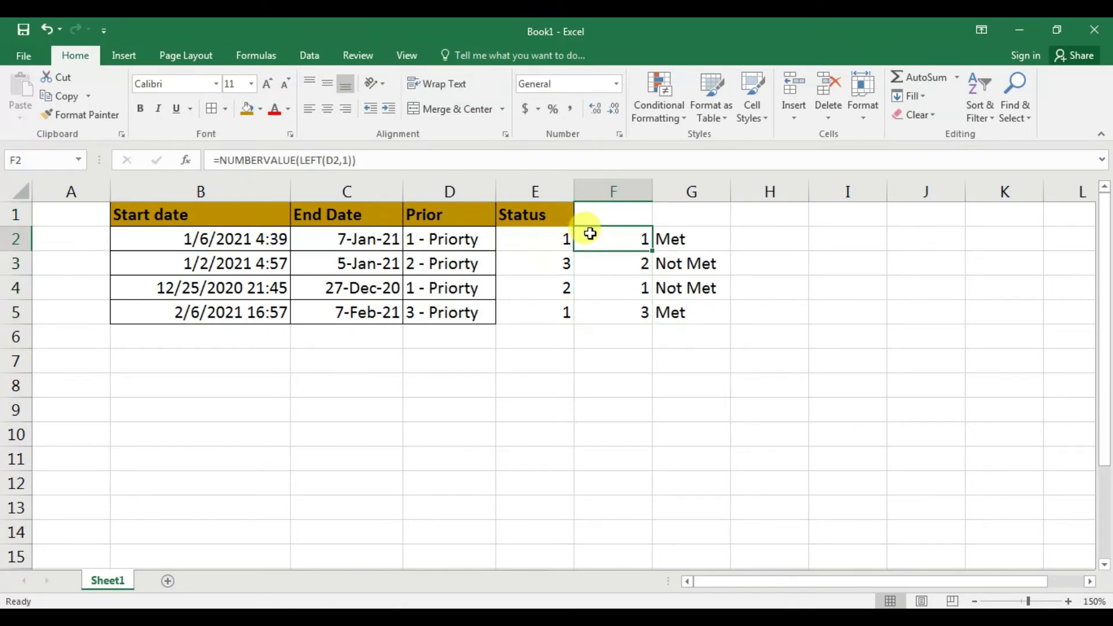
Review the priority formulas in F2:F5 and compare the formulas in E2, F2 and G2
key("Down")
key("Down")
key("Down")
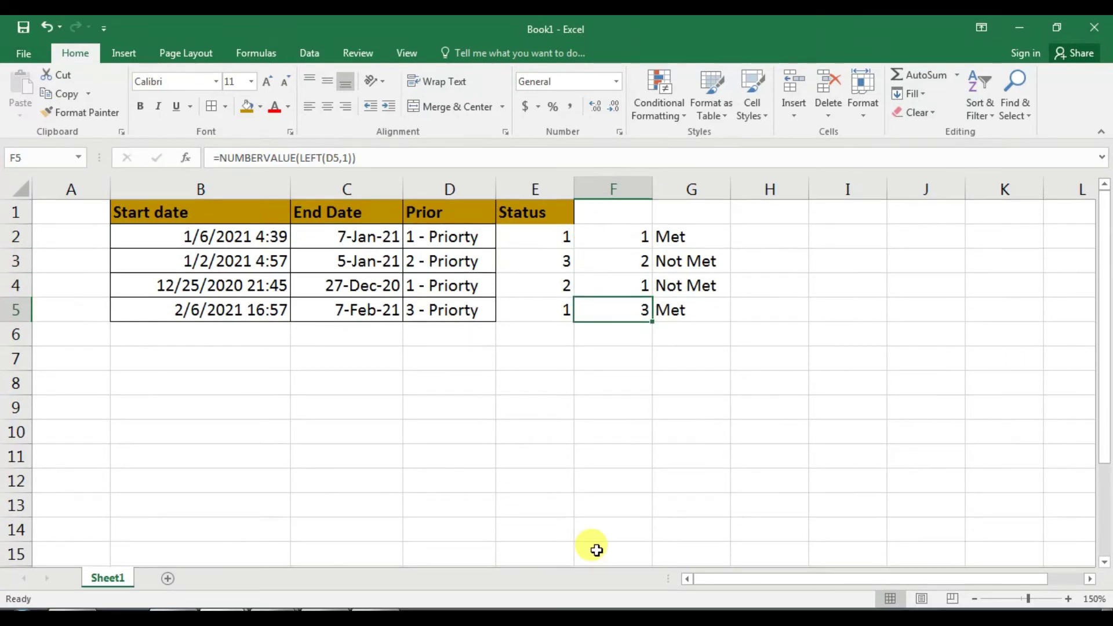
key("Up")
key("Up")
key("Up")
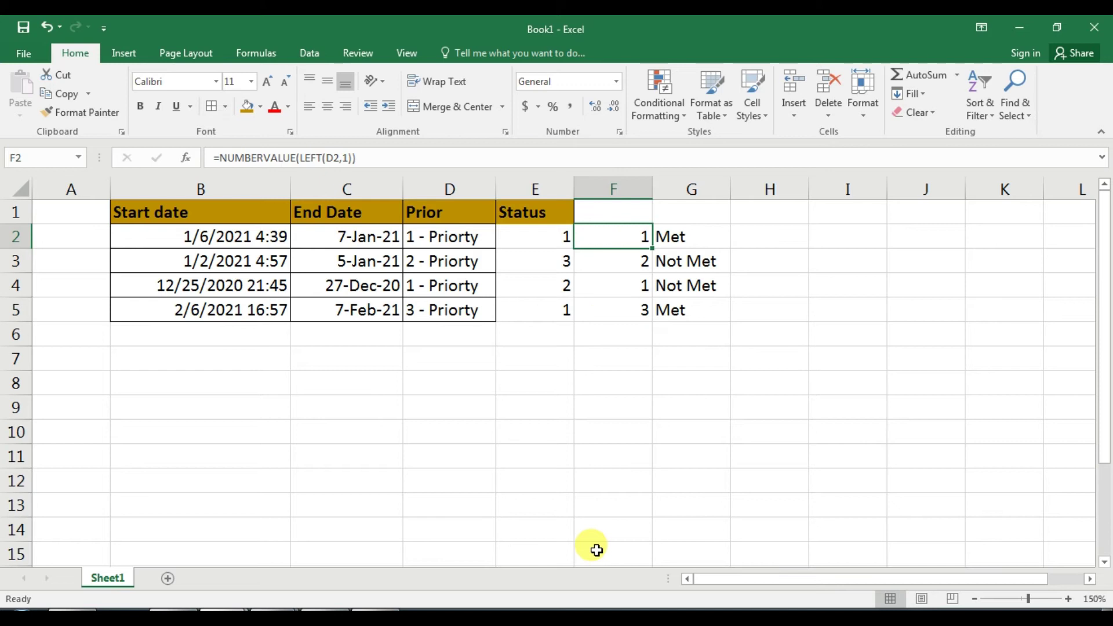
key("Right")
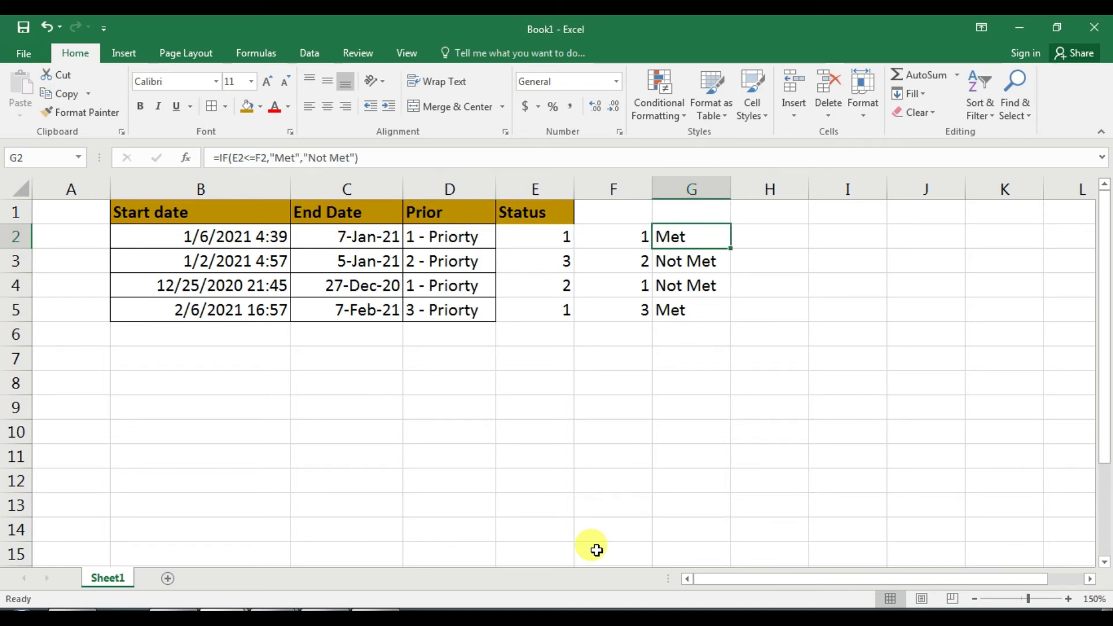
key("Left")
key("Left")
key("Right")
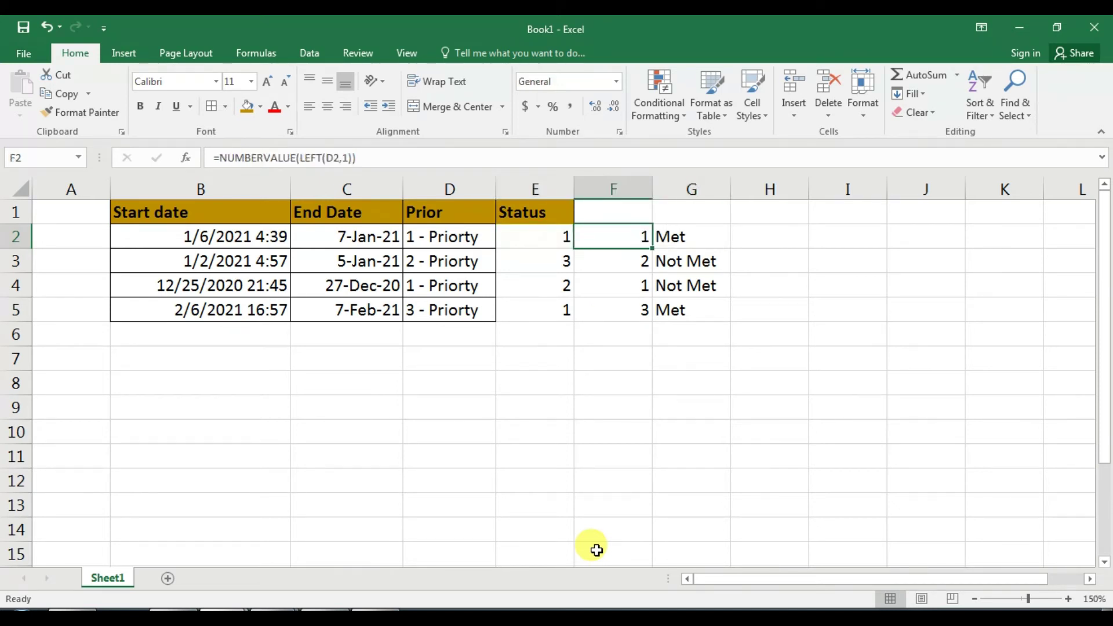
key("Right")
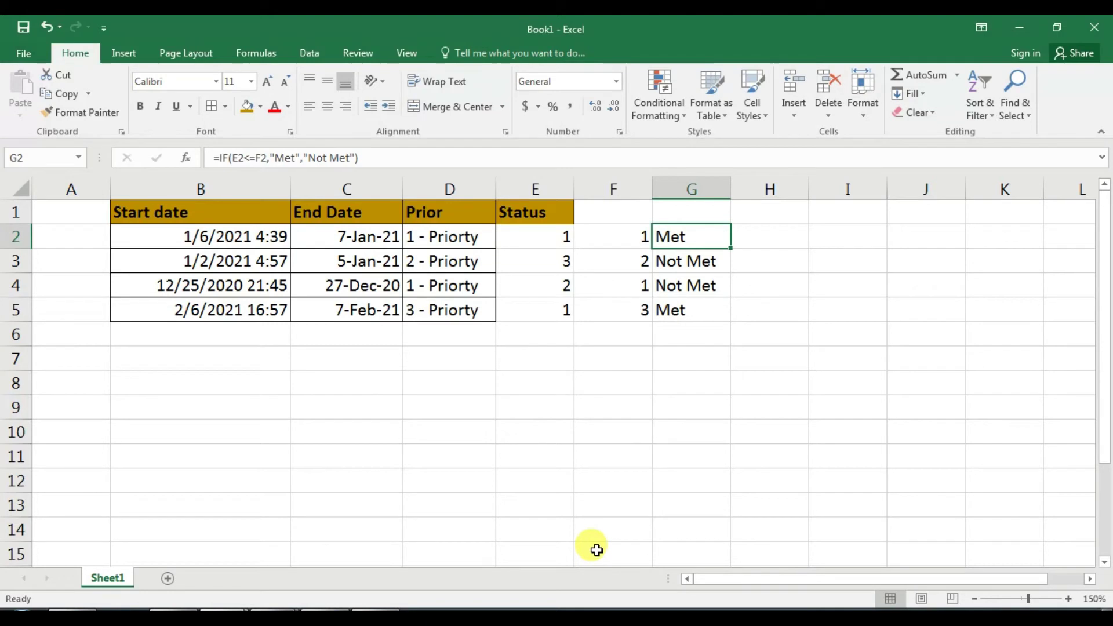
key("Left")
key("Left")
key("Right")
key("Right")
key("Left")
key("Left")
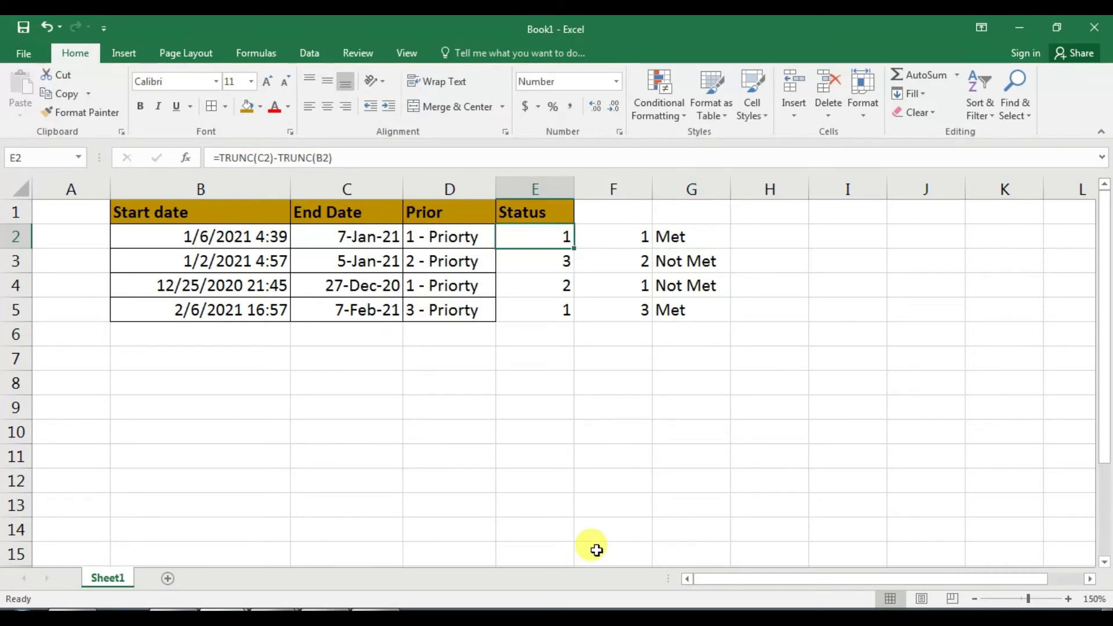
key("Right")
key("Right")
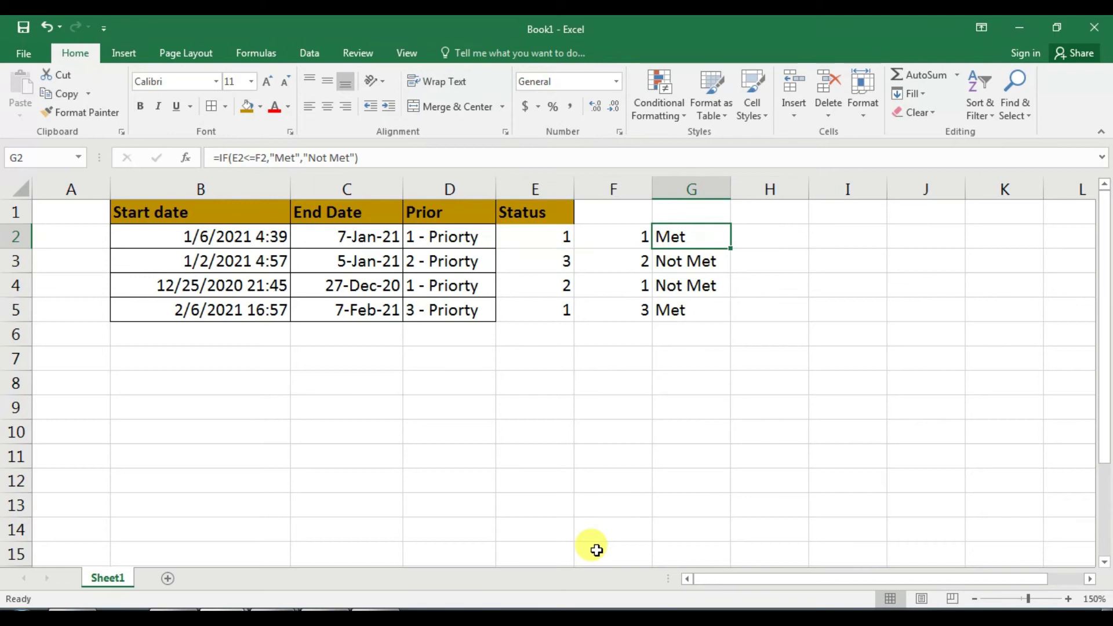
Open the IF formula in G2 for editing and remove its logical test E2<=F2
key("F2")
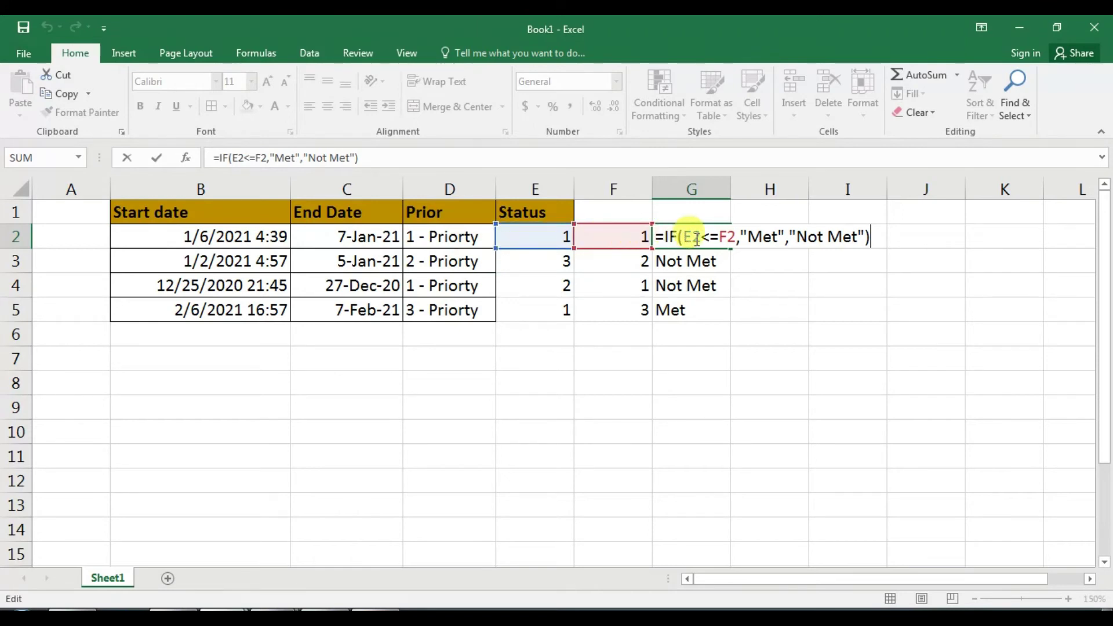
left_click(733, 237)
key("BackSpace")
key("BackSpace")
key("BackSpace")
key("BackSpace")
key("BackSpace")
key("BackSpace")
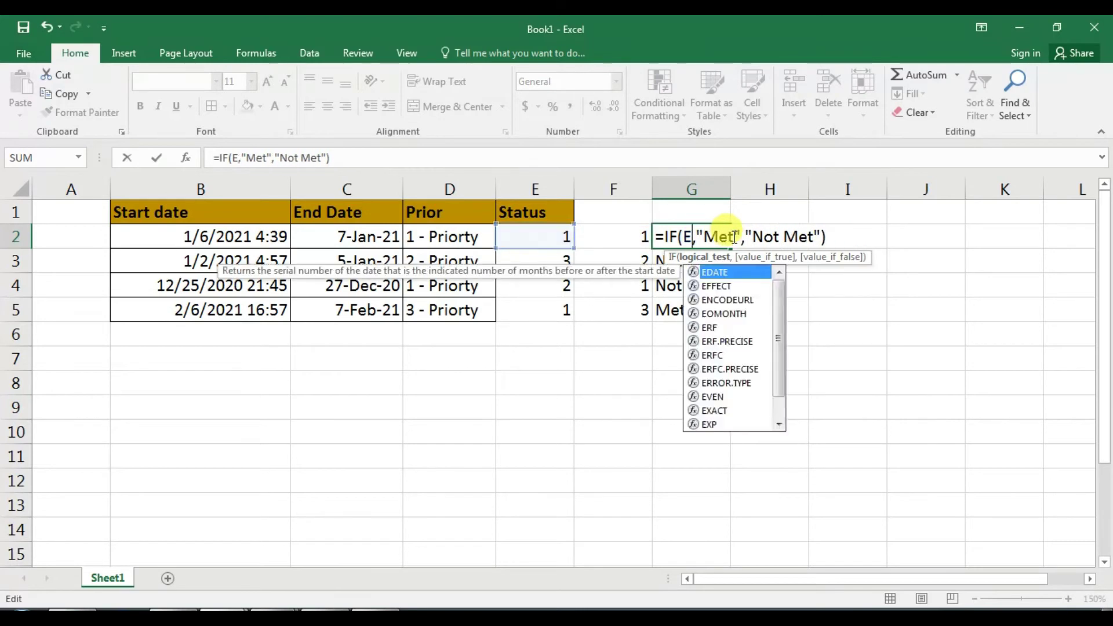
Insert TRUNC(C2)-TRUNC(B2) as the start of the logical test in G2's IF formula
type("trun")
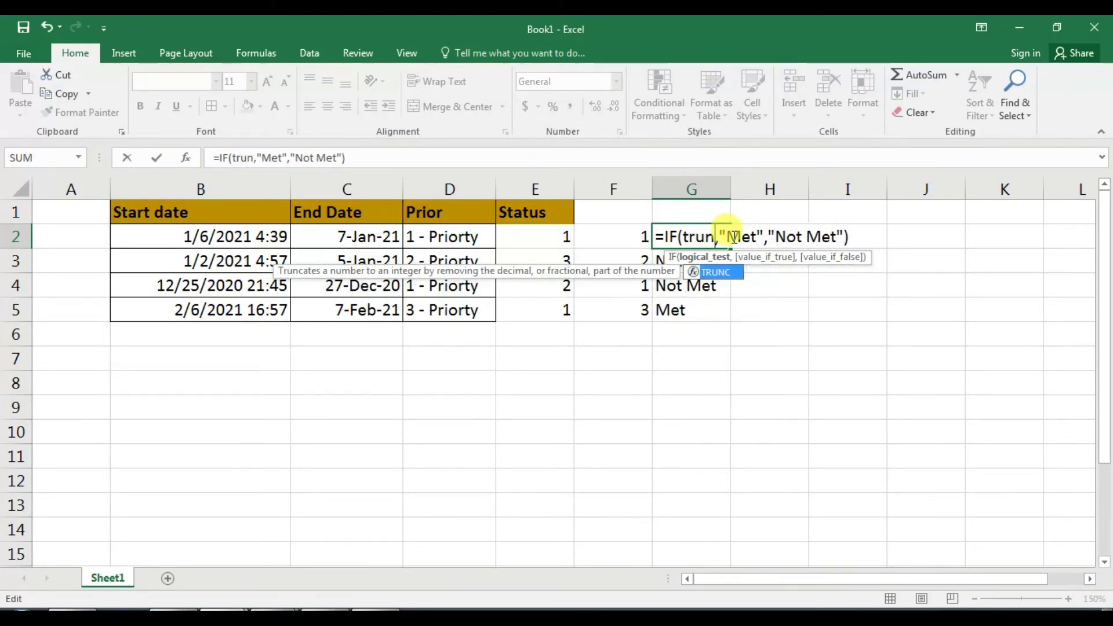
key("Tab")
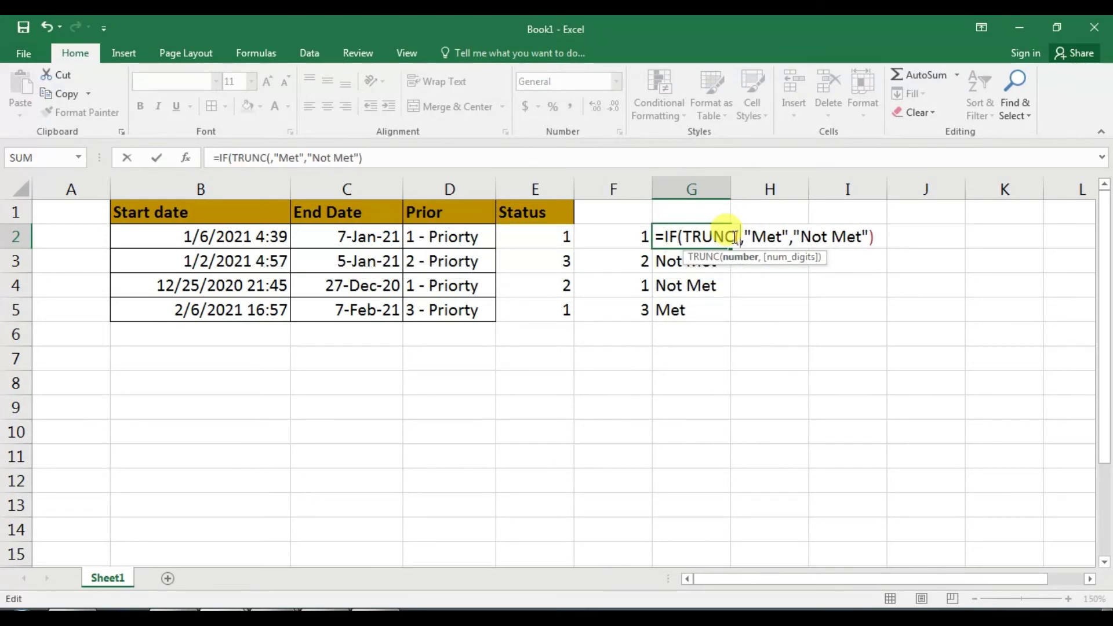
left_click(381, 242)
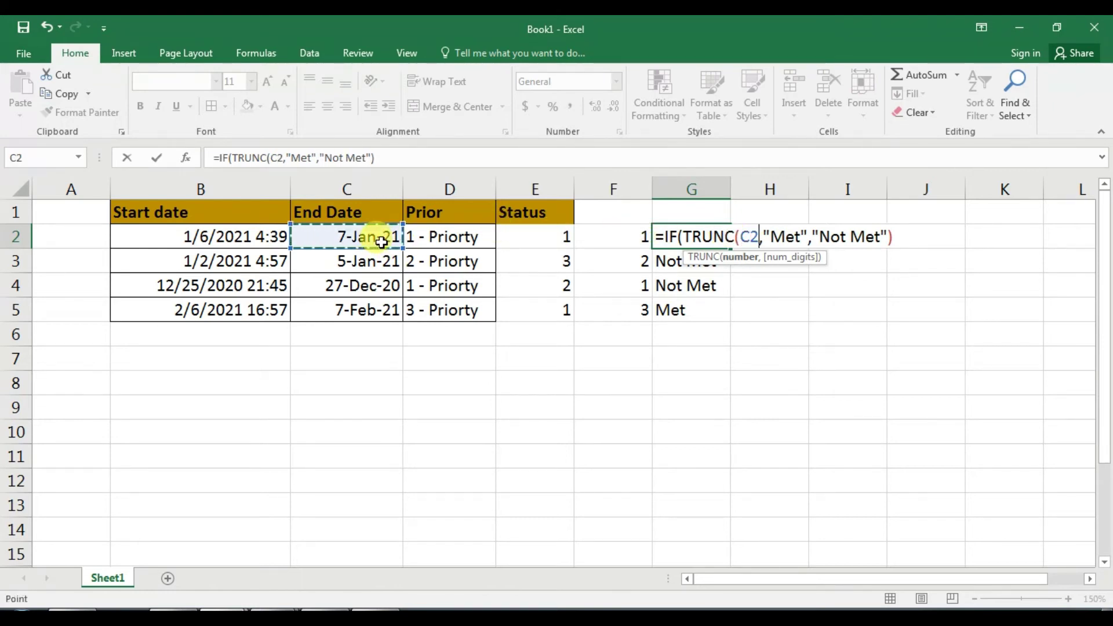
type(")-")
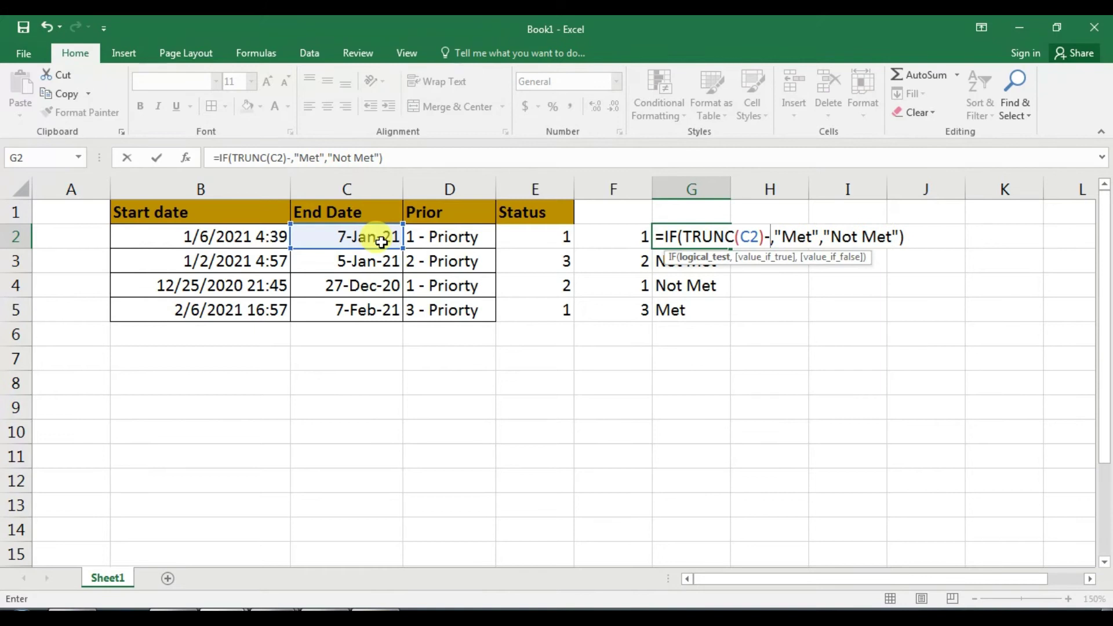
type("trun")
key("Tab")
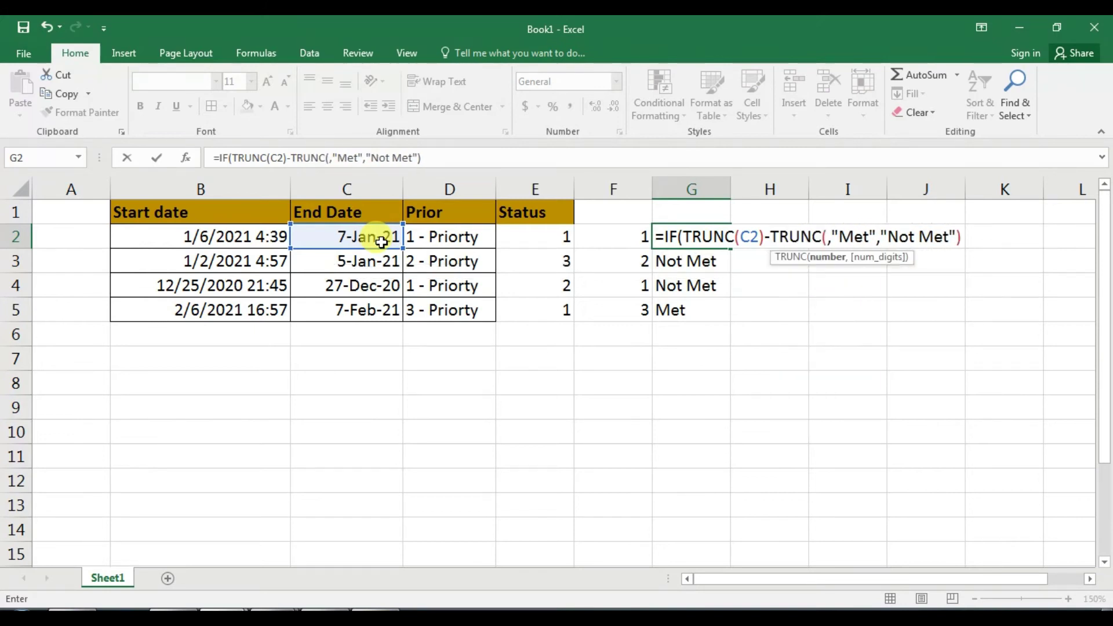
left_click(267, 242)
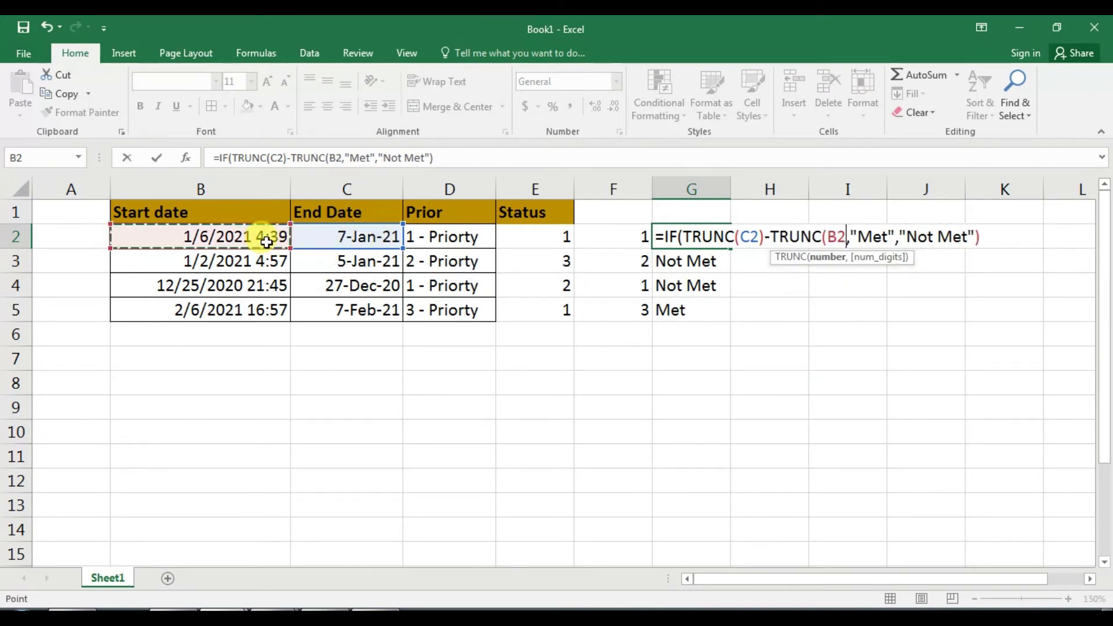
type(")")
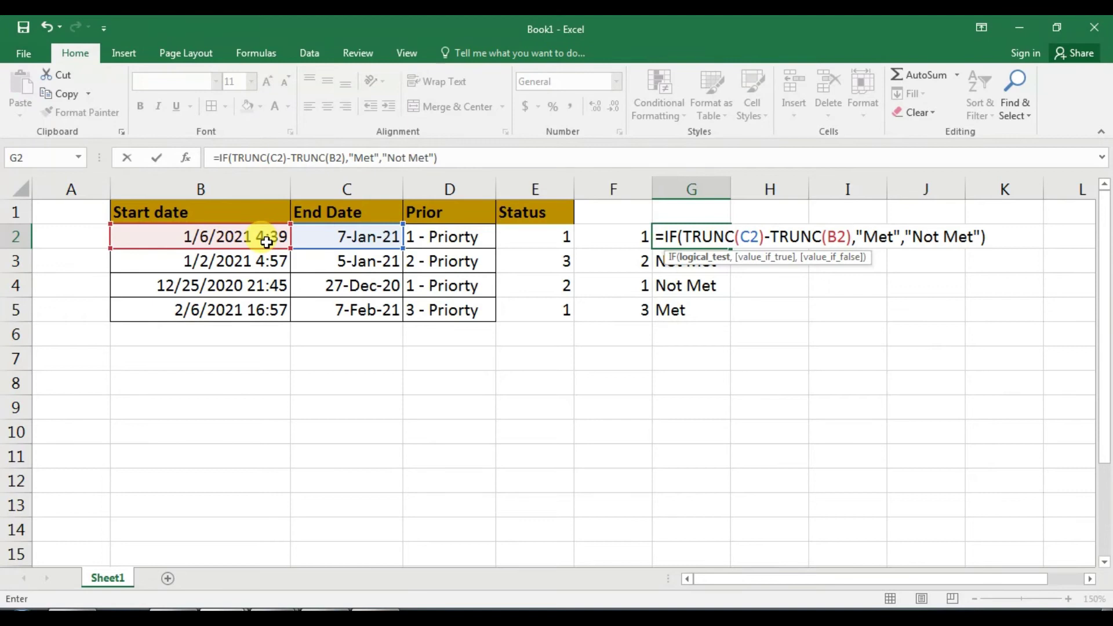
Extend the logical test in G2 with an equals comparison against NUMBERVALUE(LEFT(D2,1)
type("=")
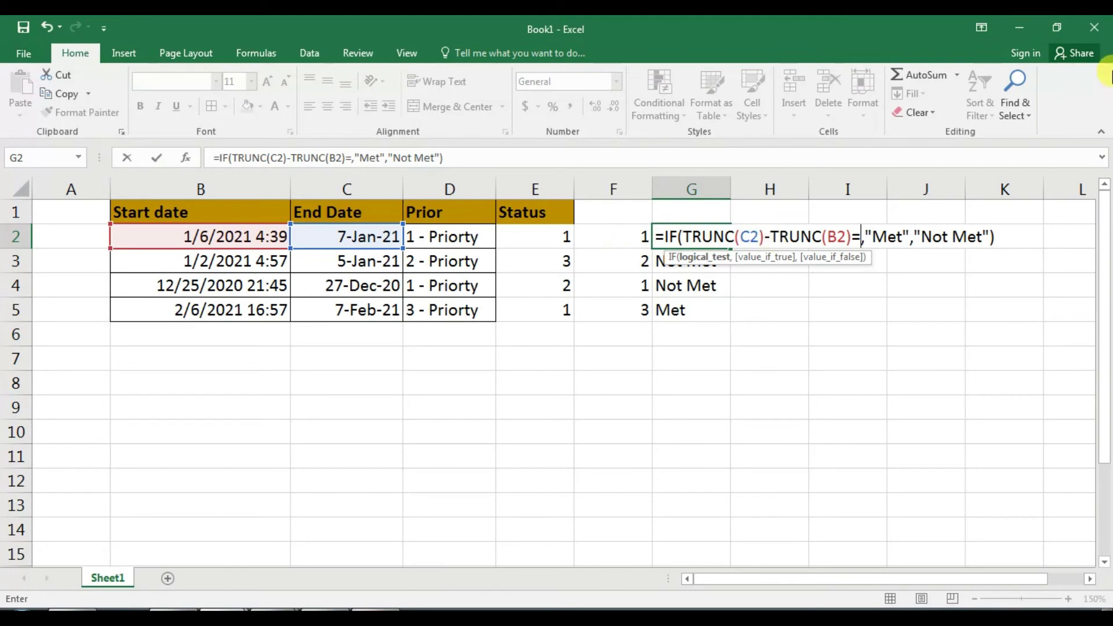
type("nu")
key("Tab")
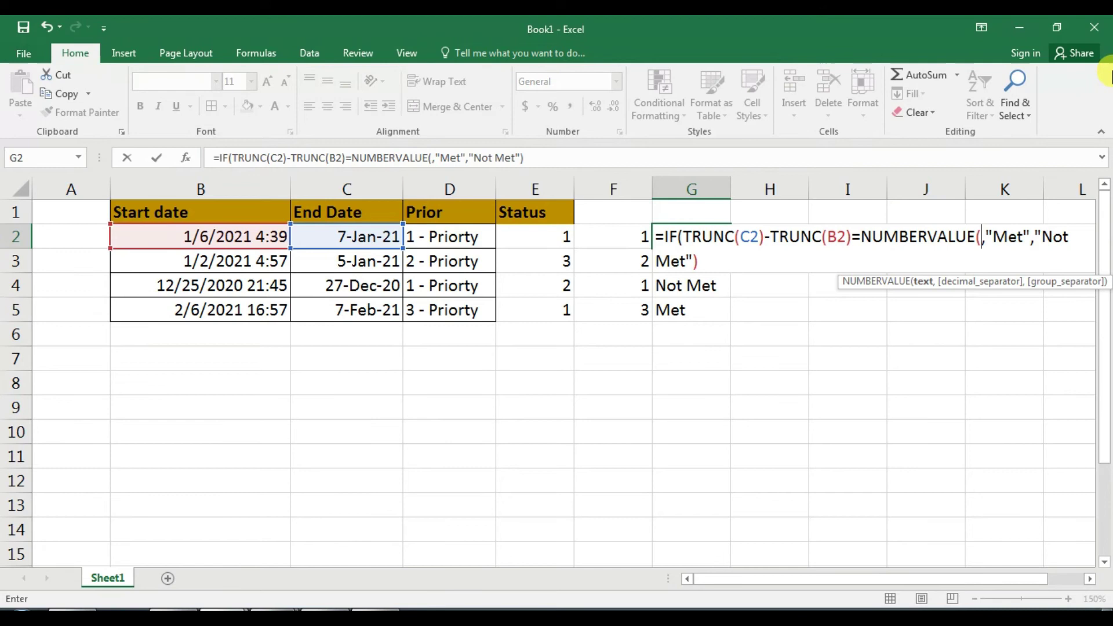
type("lef")
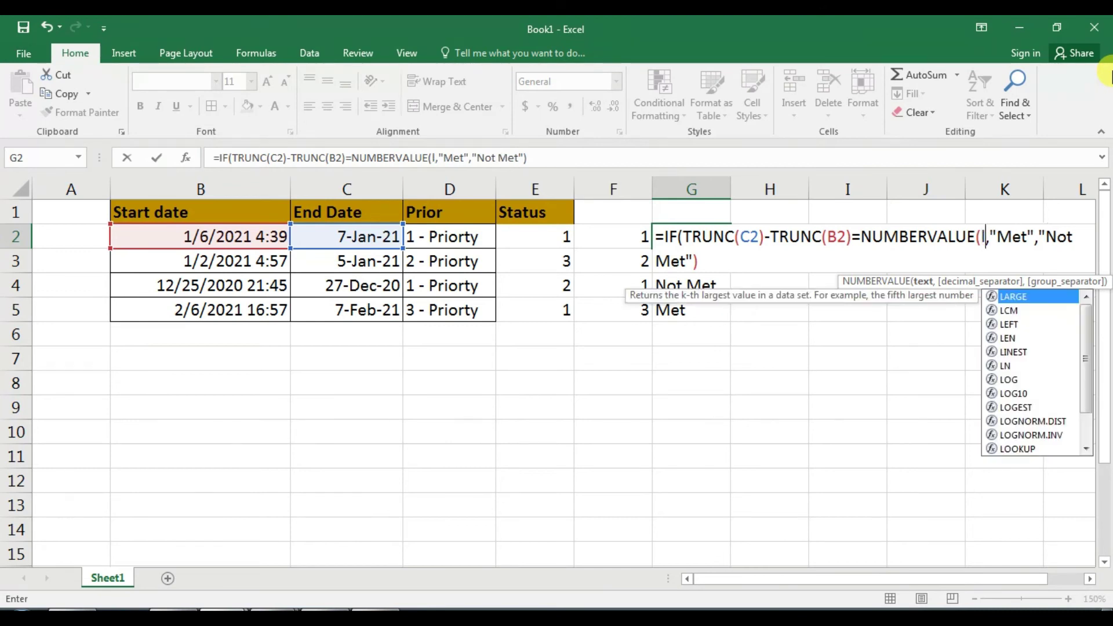
key("Tab")
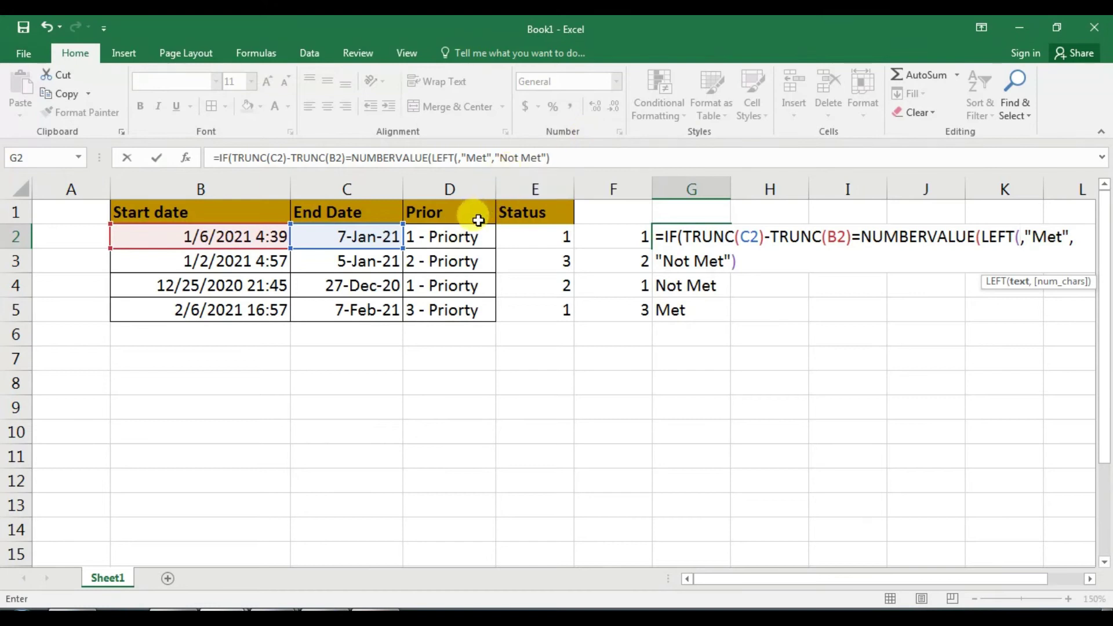
left_click(463, 232)
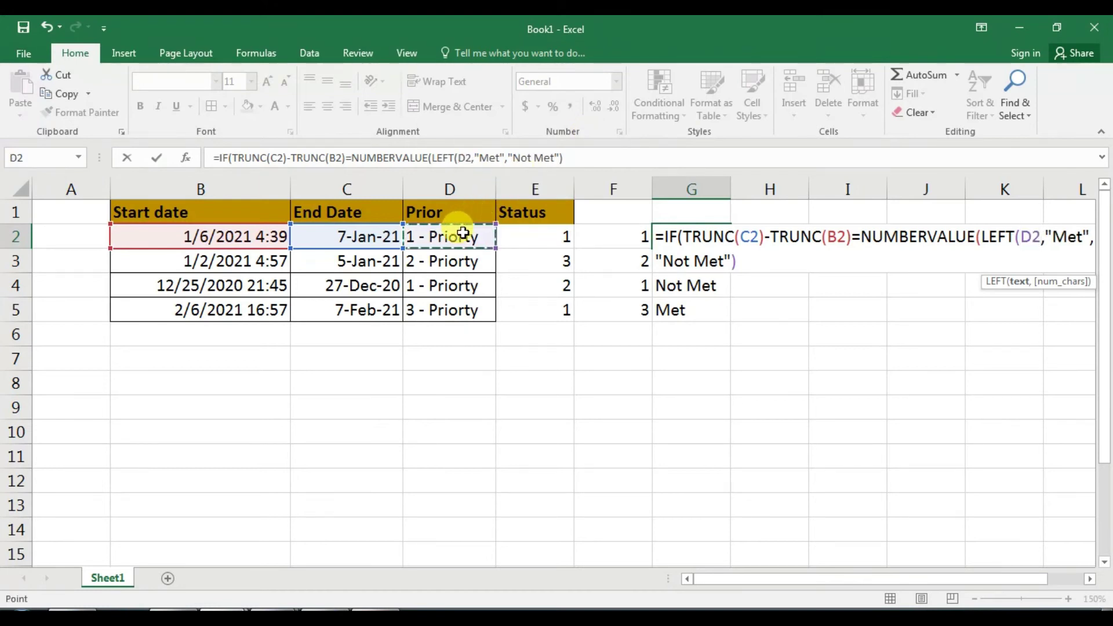
type(",1")
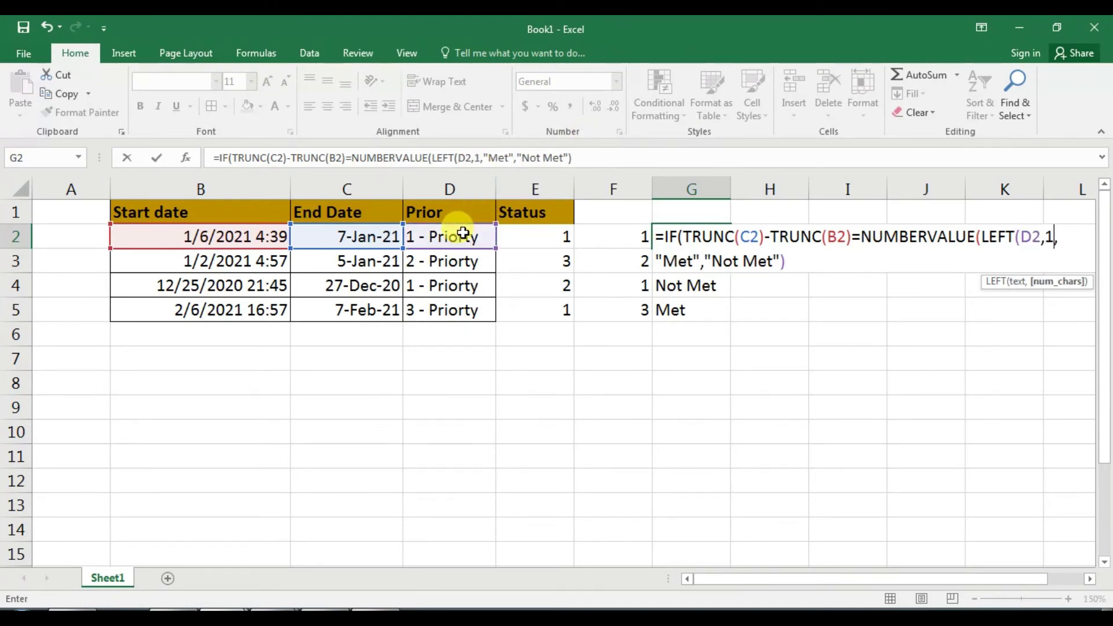
type(")")
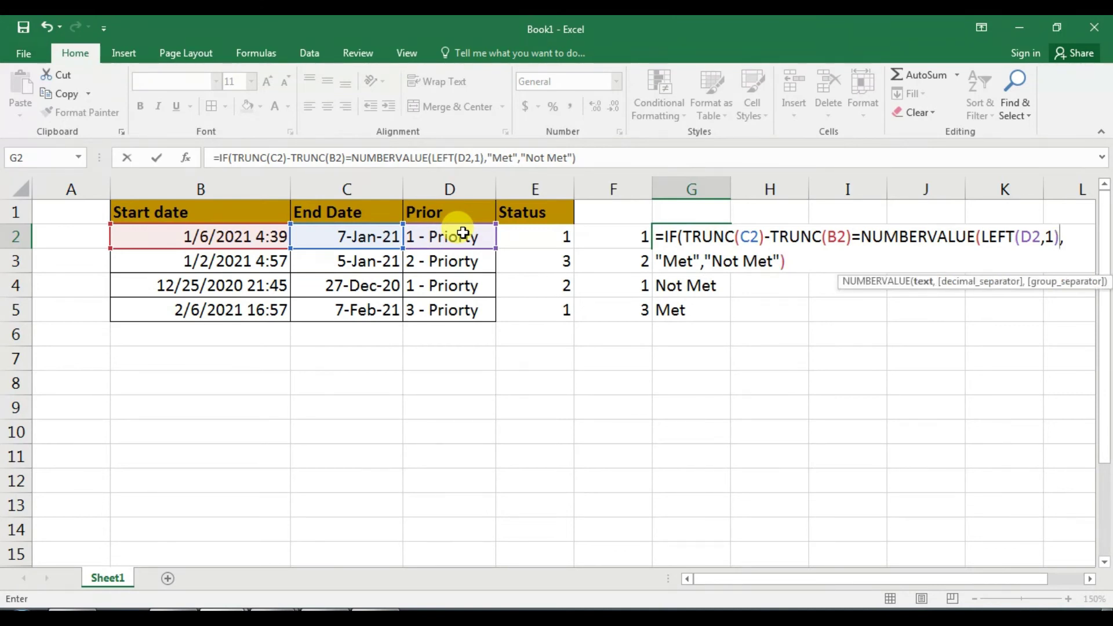
Change the comparison operator in G2's formula to <= and try to commit the formula
left_click(851, 236)
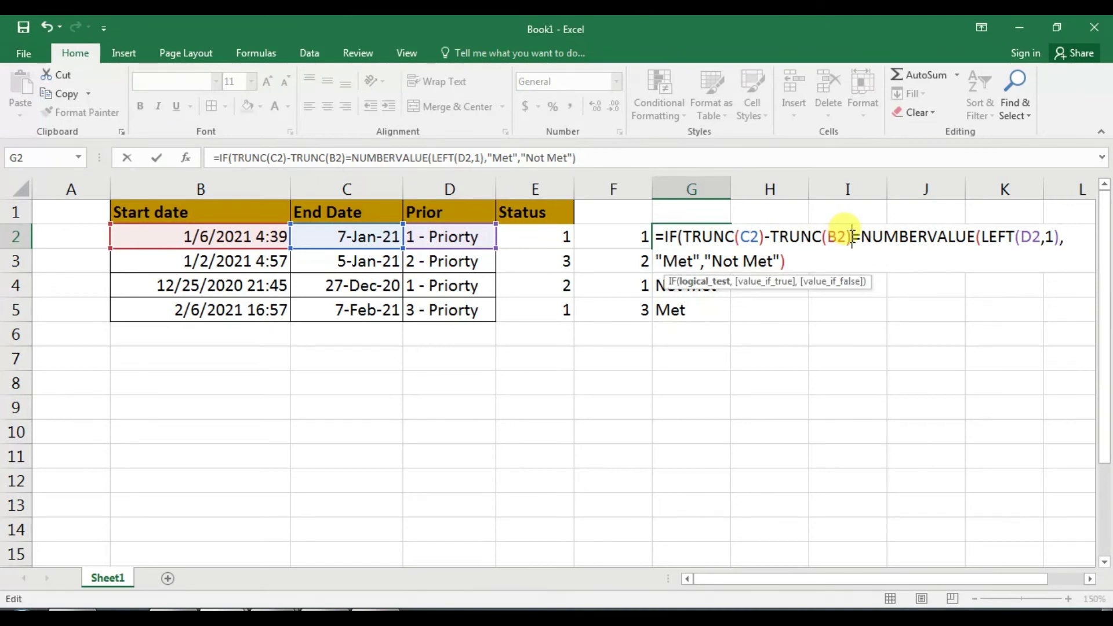
type("<")
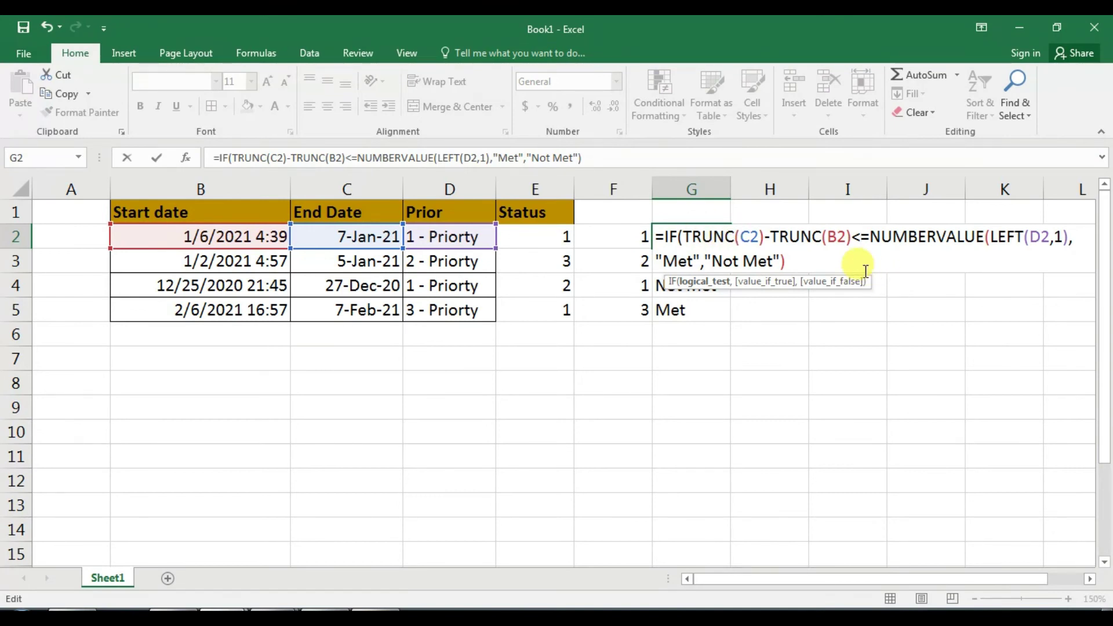
key("Return")
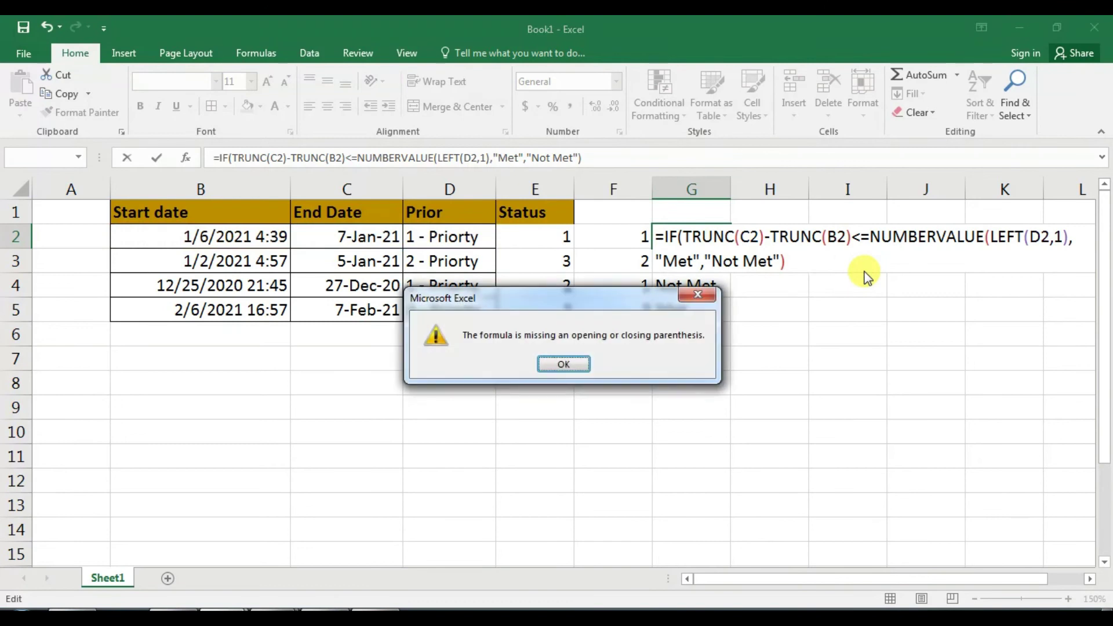
key("Return")
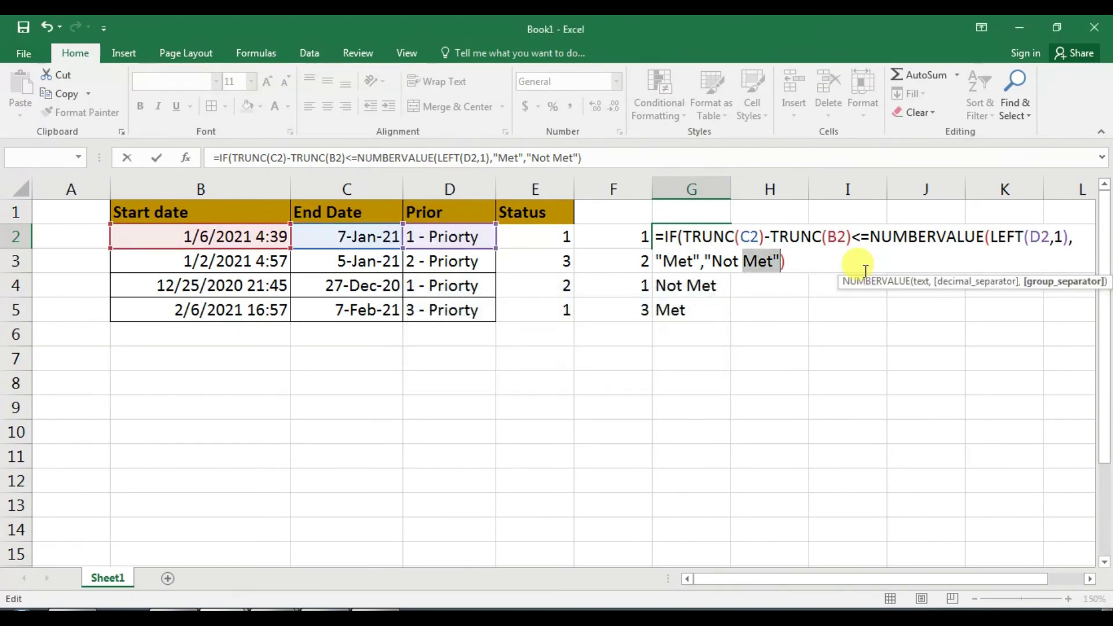
Add an opening parenthesis before the first TRUNC and a closing one after LEFT(D2,1) in G2, and try to commit the formula
left_click(685, 237)
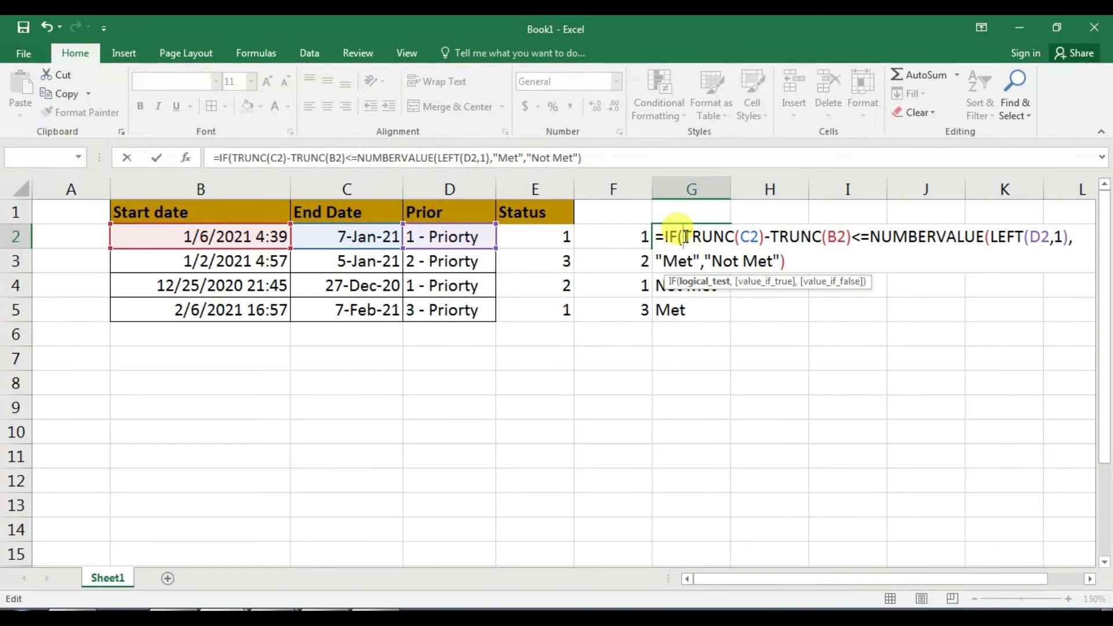
type("(")
key("Right")
key("Right")
key("Right")
key("Right")
key("Right")
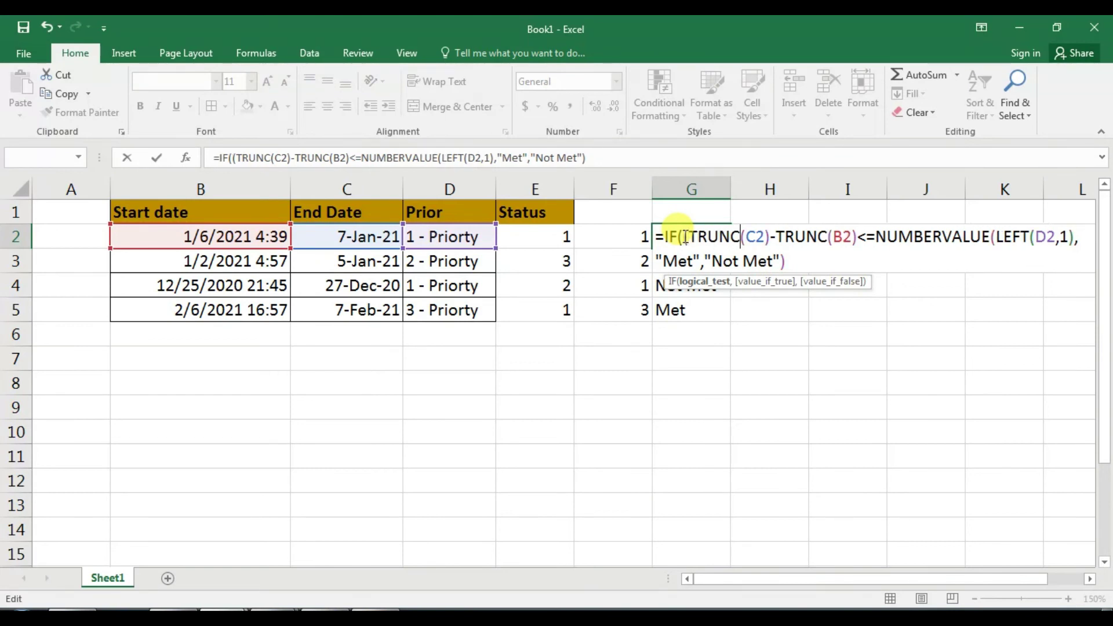
key("Right")
key("Right")
key("Right")
key("Right")
key("Right")
key("Right")
key("Right")
key("Right")
key("Right")
key("Right")
key("Right")
key("Right")
key("Right")
key("Right")
key("Right")
key("Right")
key("Right")
key("Right")
key("Right")
key("Right")
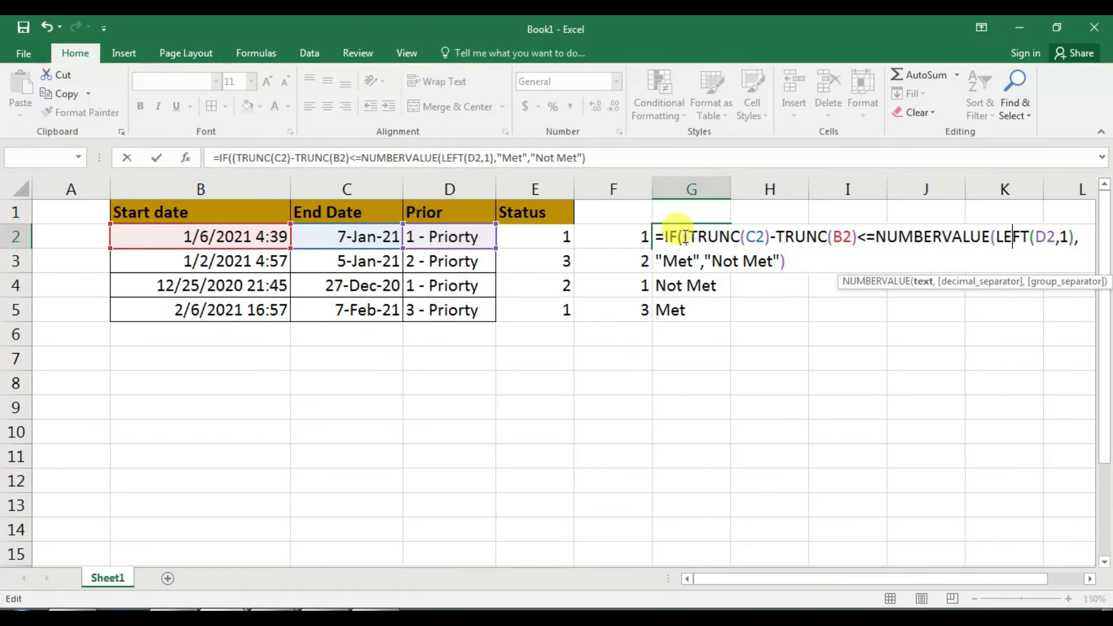
key("Right")
key("Right")
key("Right")
key("Right")
type(")")
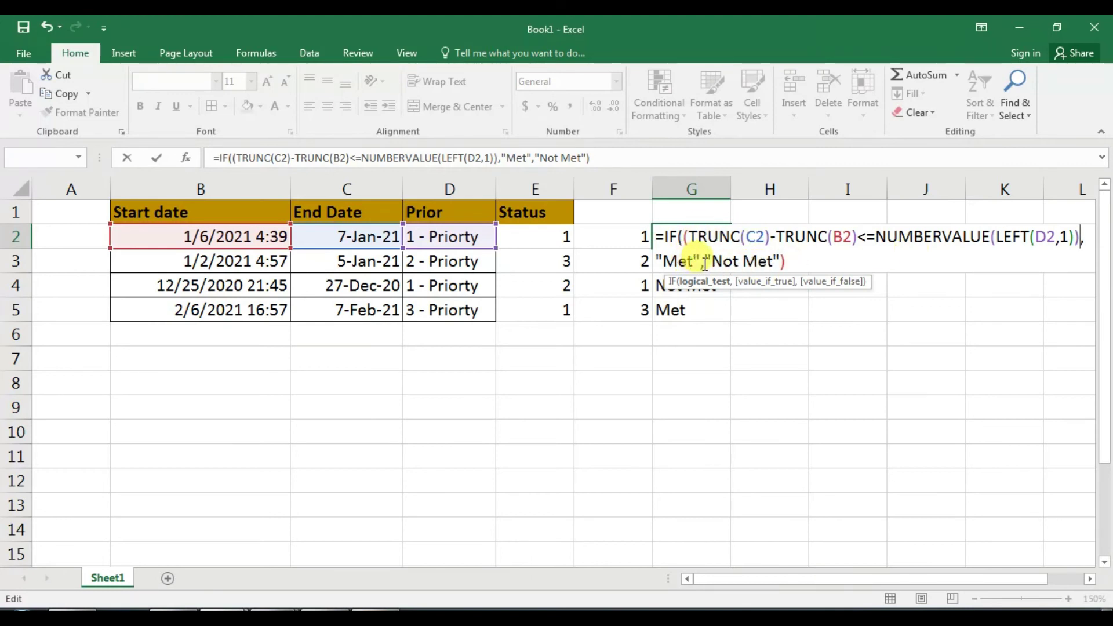
key("Return")
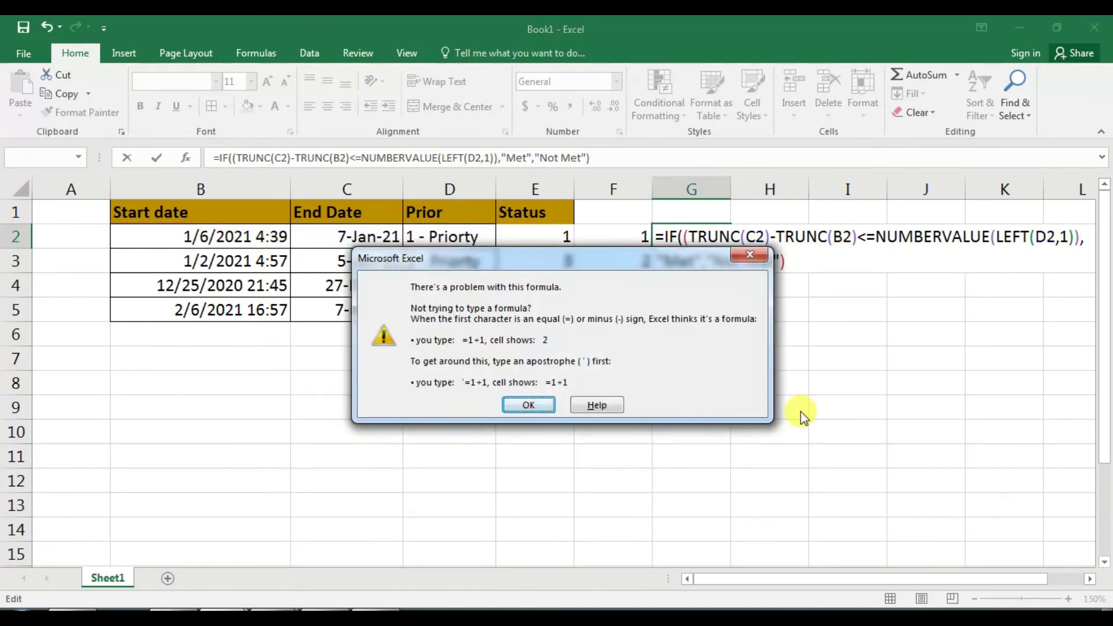
key("Return")
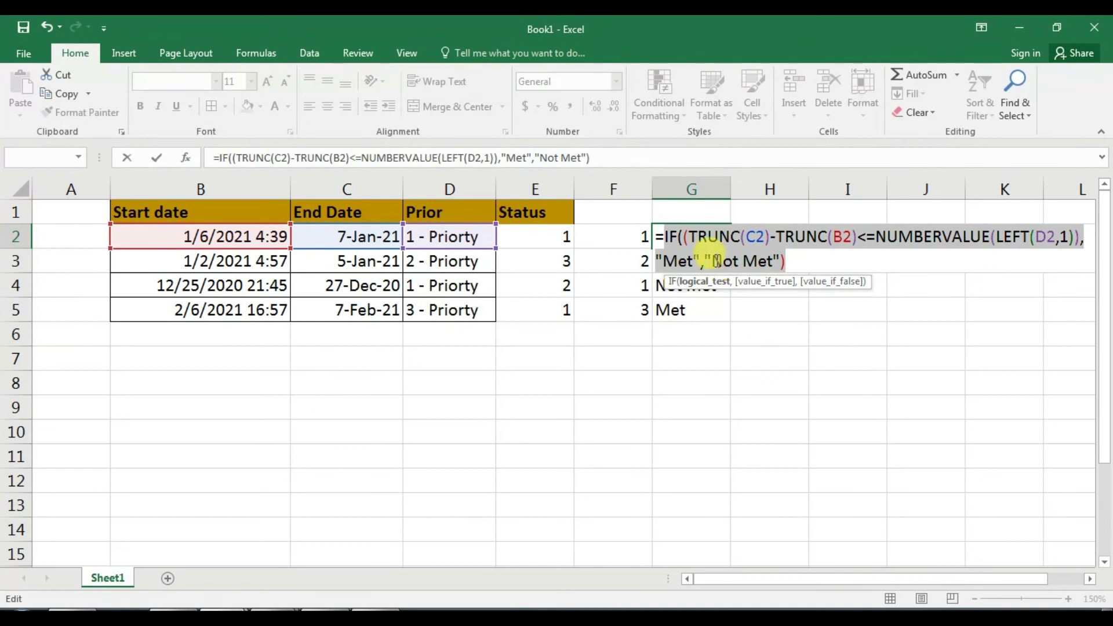
Close the parenthesis after TRUNC(B2) so G2 reads =IF((TRUNC(C2)-TRUNC(B2))<=NUMBERVALUE(LEFT(D2,1)),"Met","Not Met"), and commit it
left_click(690, 239)
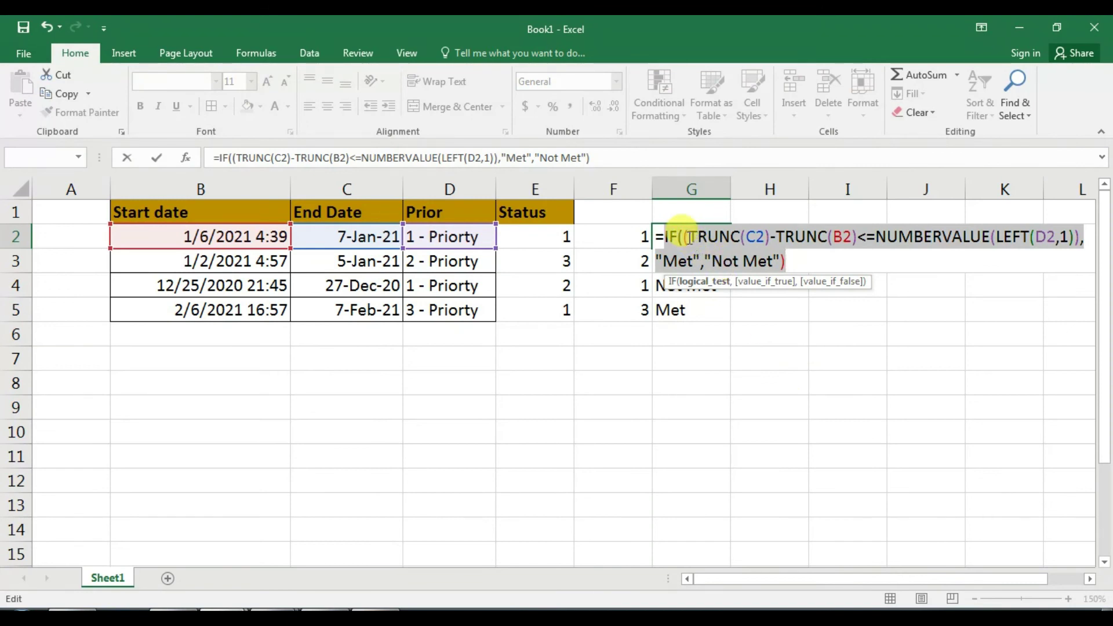
left_click(797, 257)
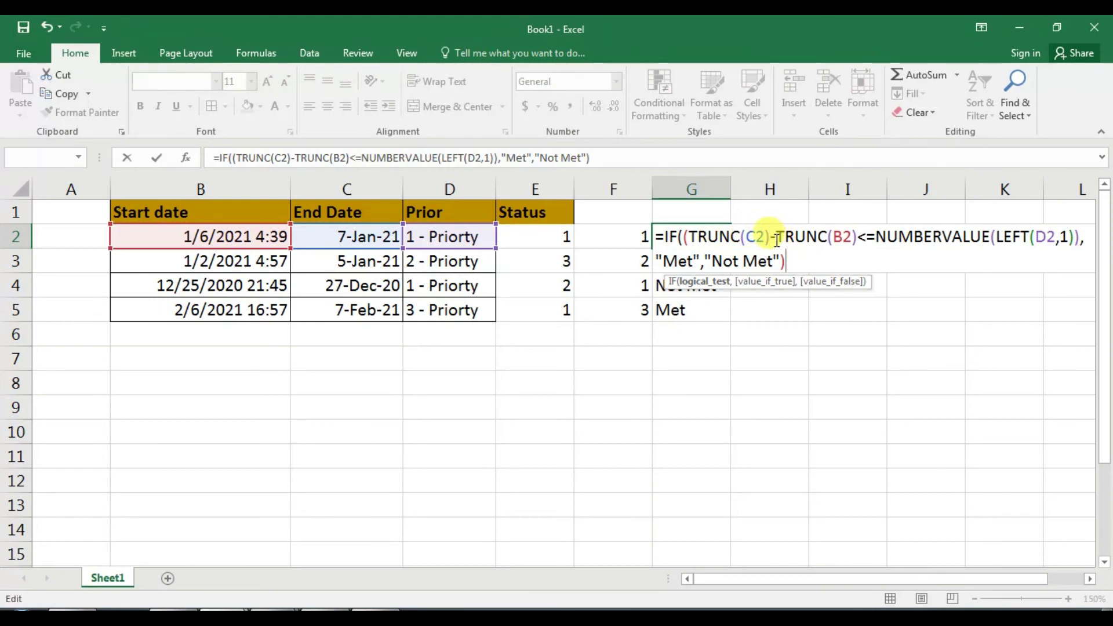
left_click(854, 236)
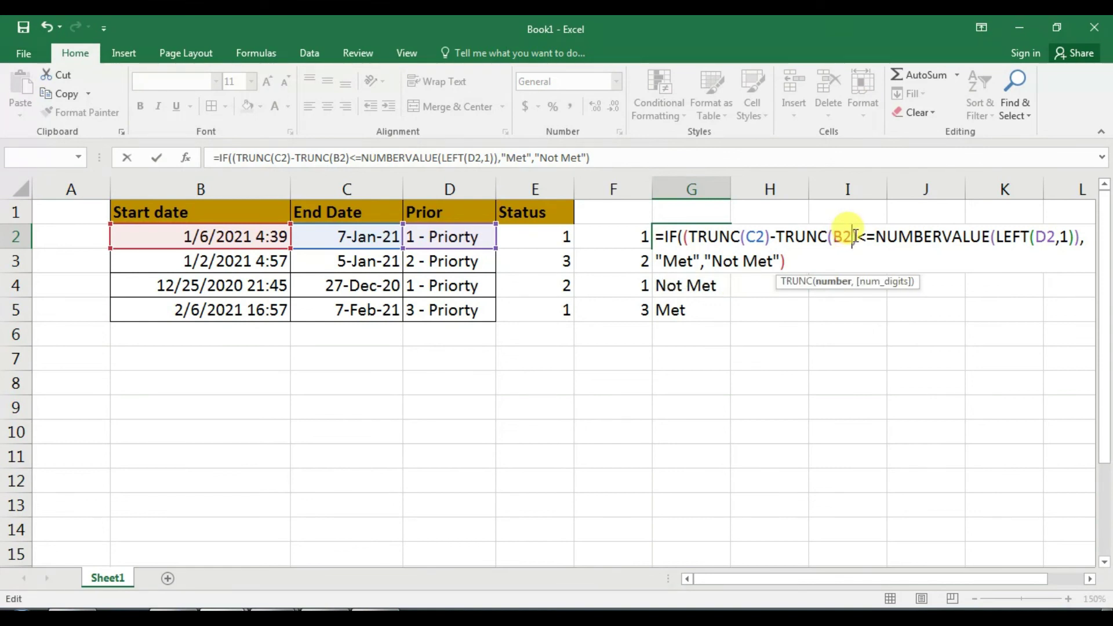
type(")")
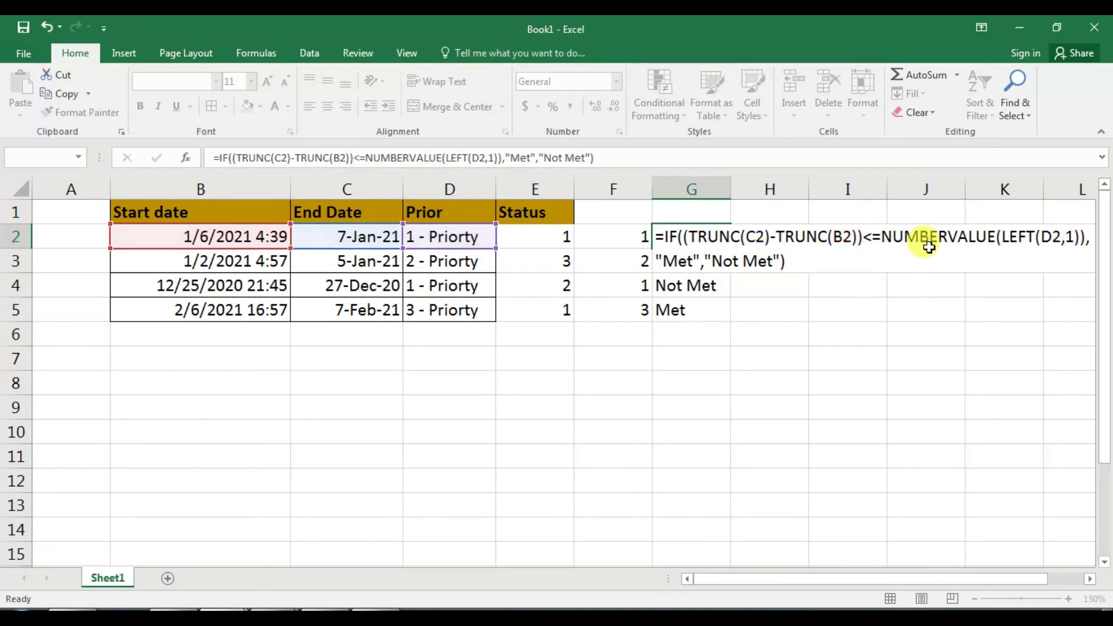
key("Return")
Fill the combined IF formula from G2 down through G5
key("Up")
key("shift+Down")
key("shift+Down")
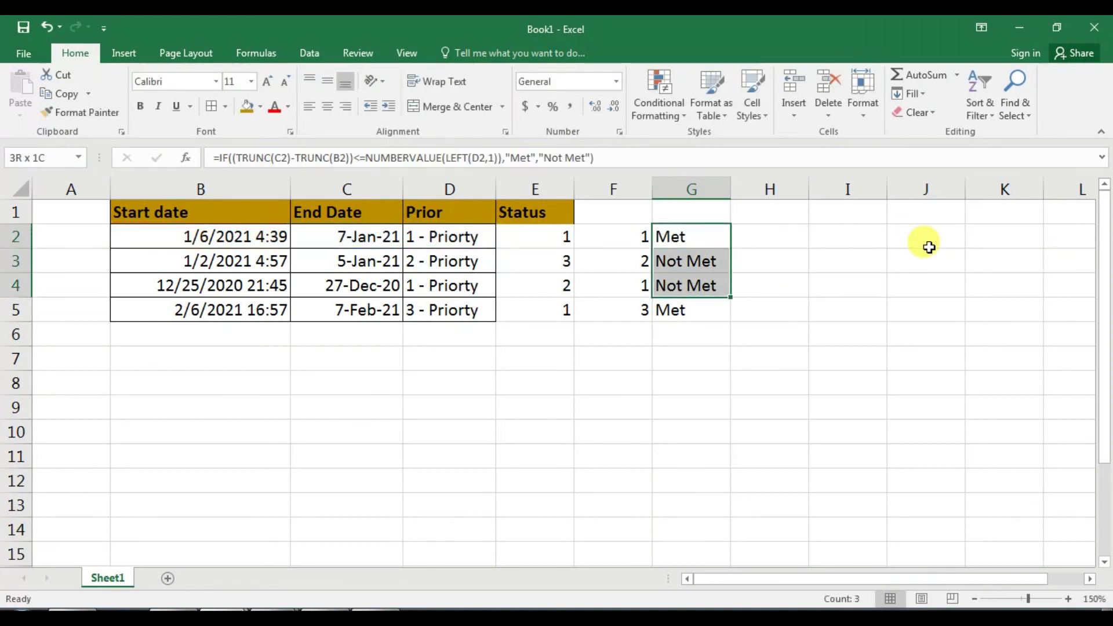
key("shift+Down")
key("ctrl+d")
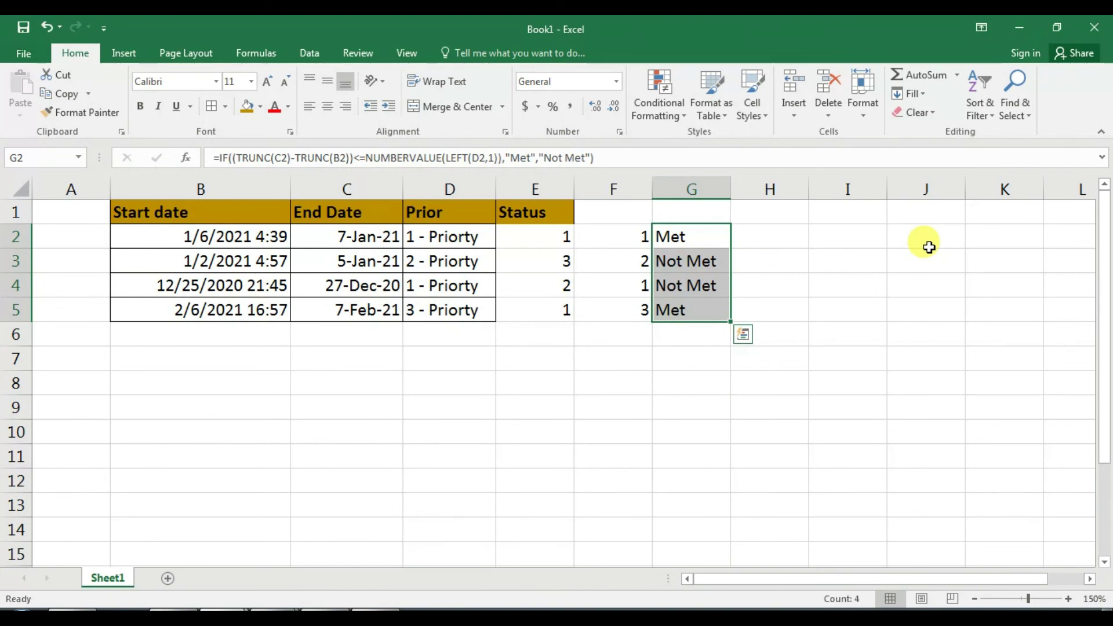
Compare the combined formula in G2 with the helper formulas in E2 and F2
key("Up")
key("Down")
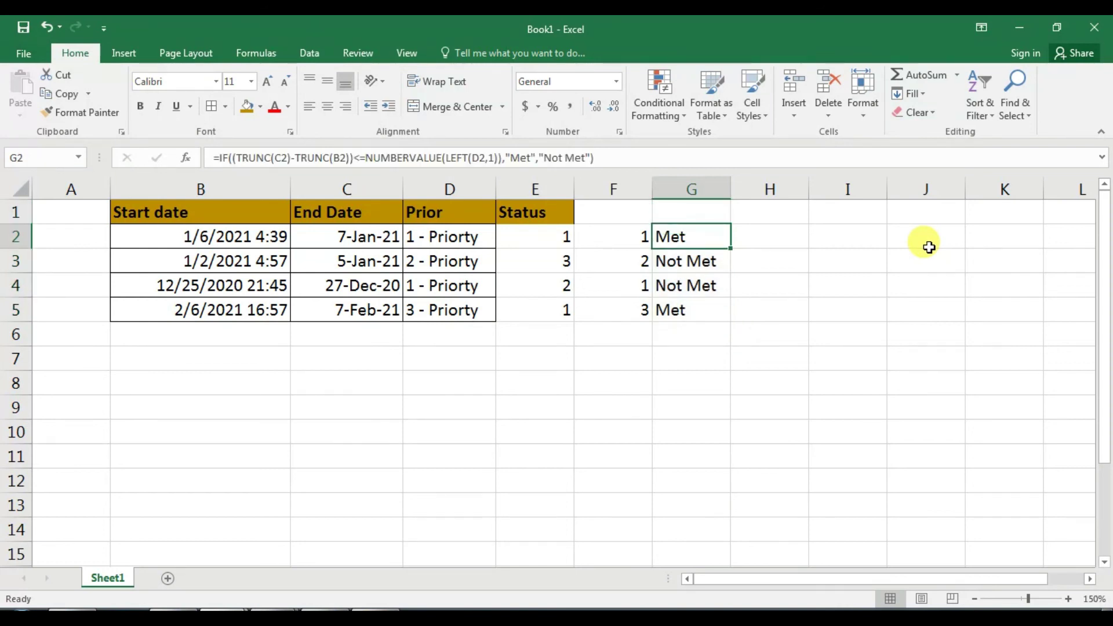
key("Left")
key("Left")
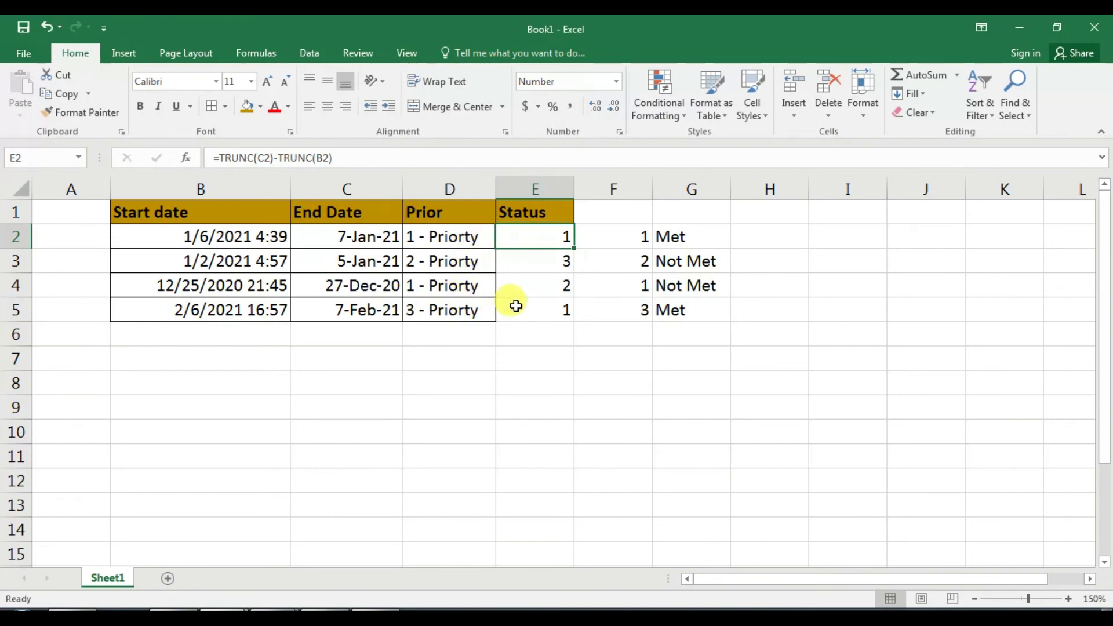
left_click(631, 243)
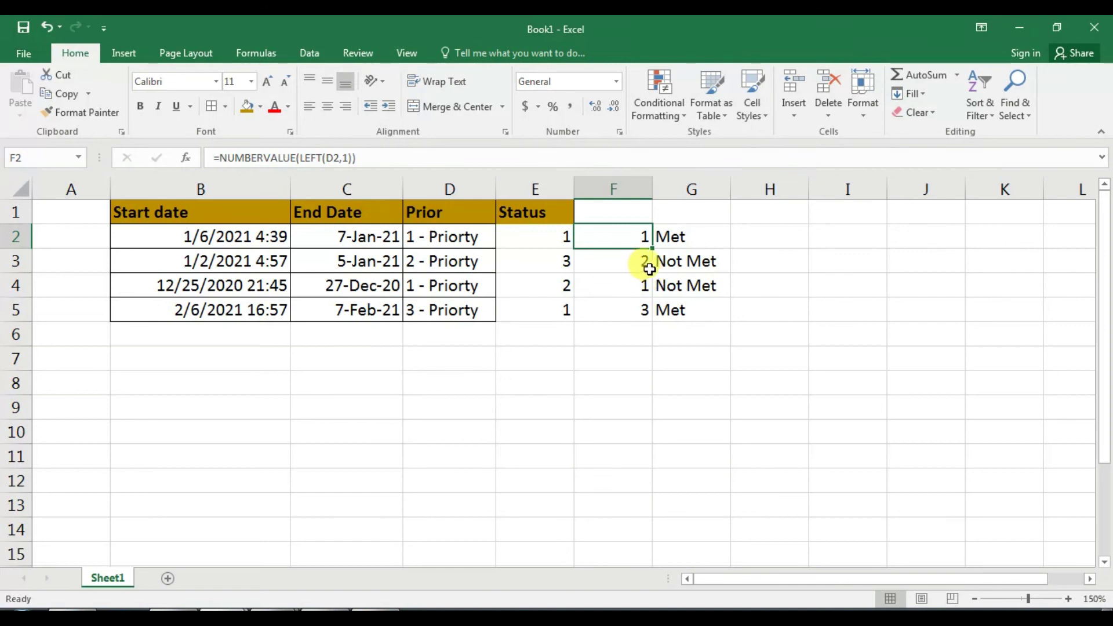
left_click(702, 241)
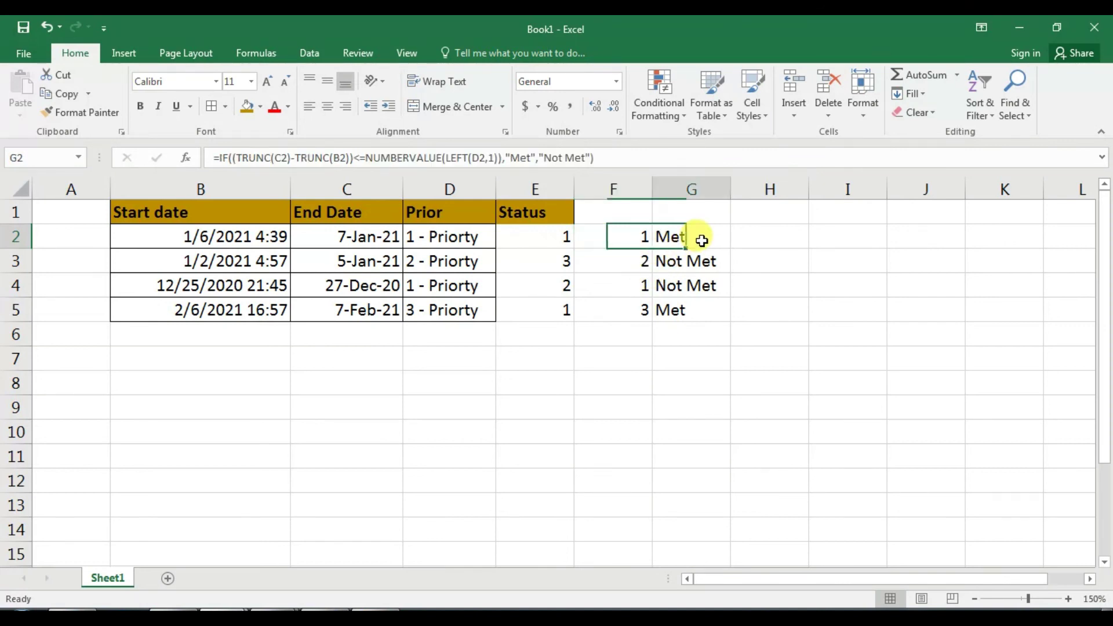